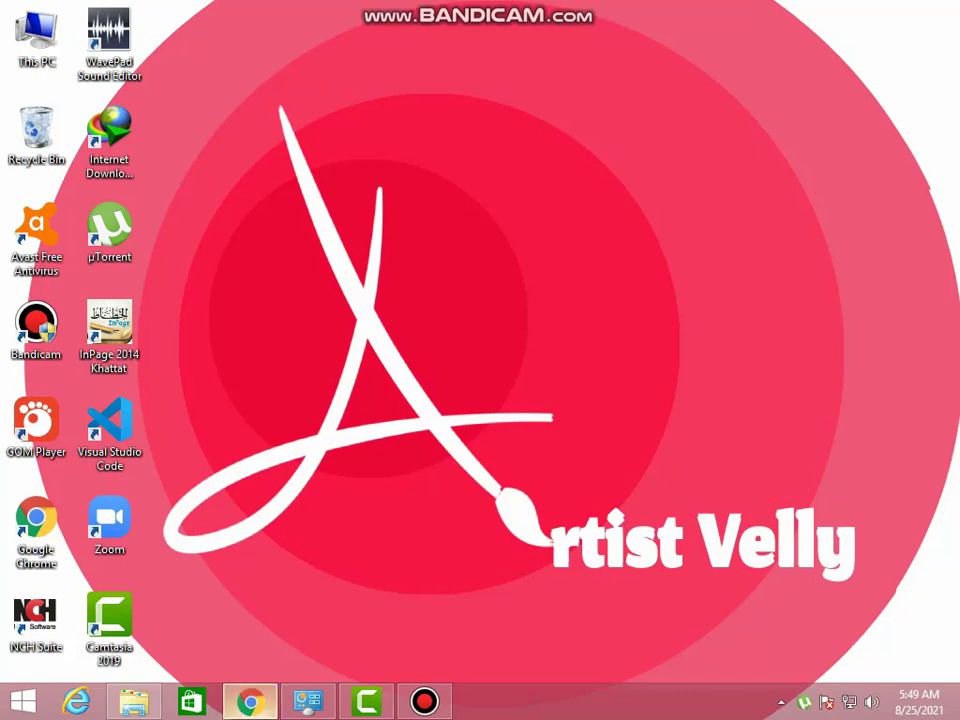
Restore the minimized Chrome window from the taskbar, showing the Google homepage.
click(250, 701)
Go to the owner's GitHub profile by typing 'git' and accepting the github.com autocomplete.
double_click(262, 49)
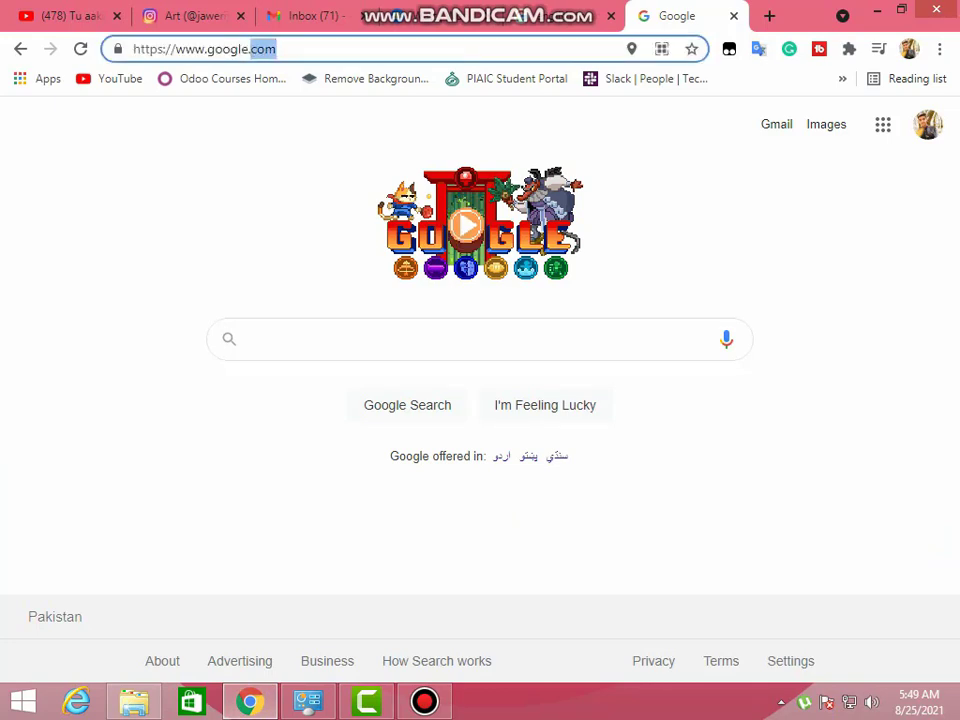
key(ctrl+a)
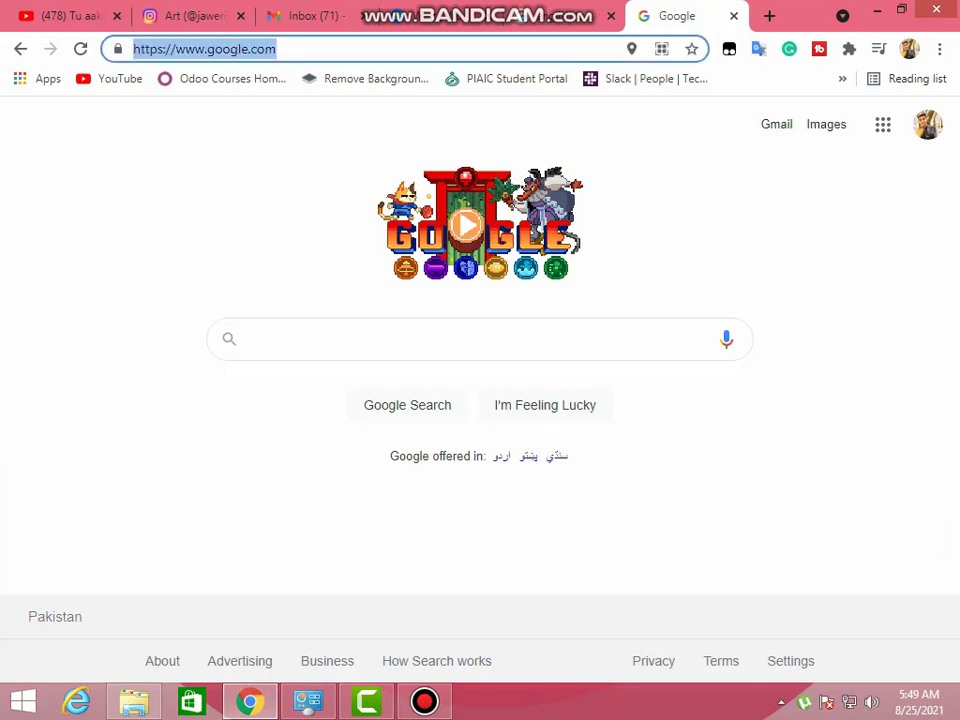
text(uma)
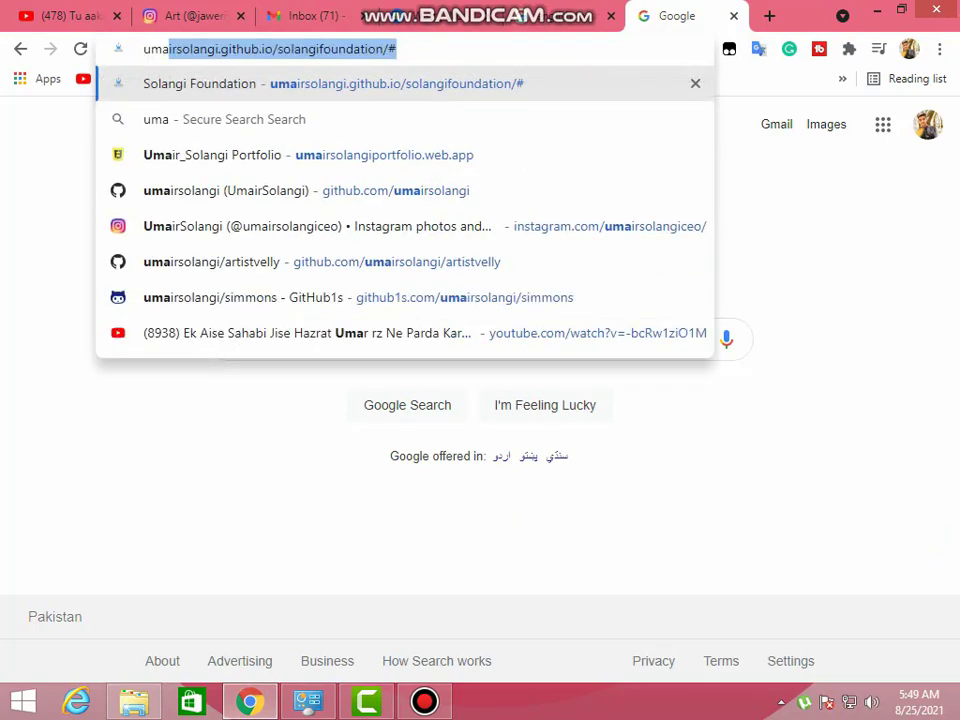
key(BackSpace)
key(BackSpace)
key(BackSpace)
text(github.com/umairsolangi)
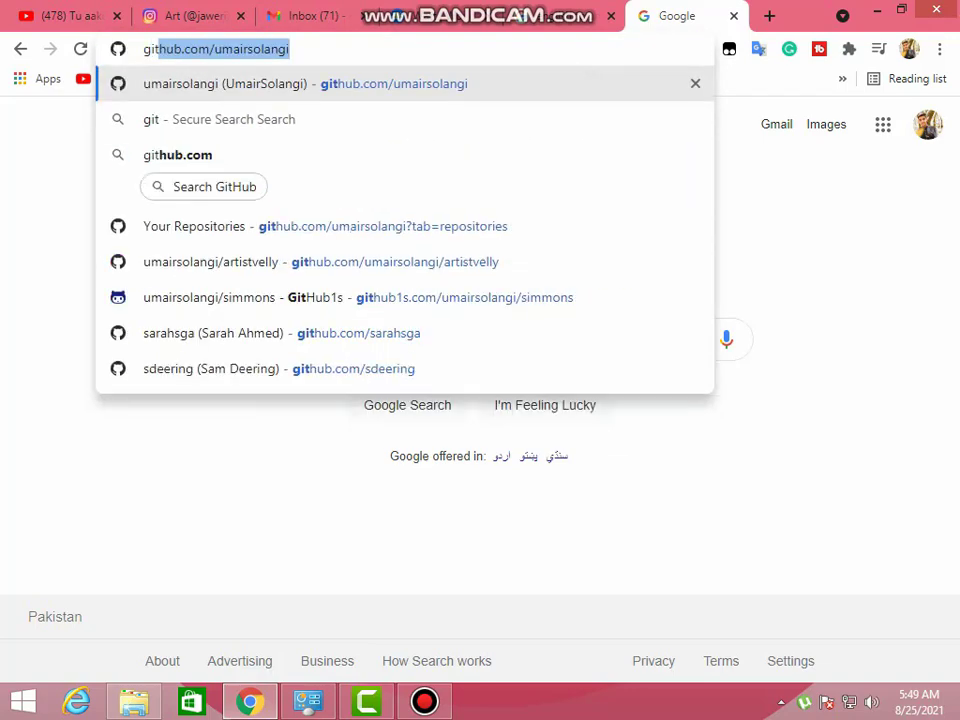
key(Right)
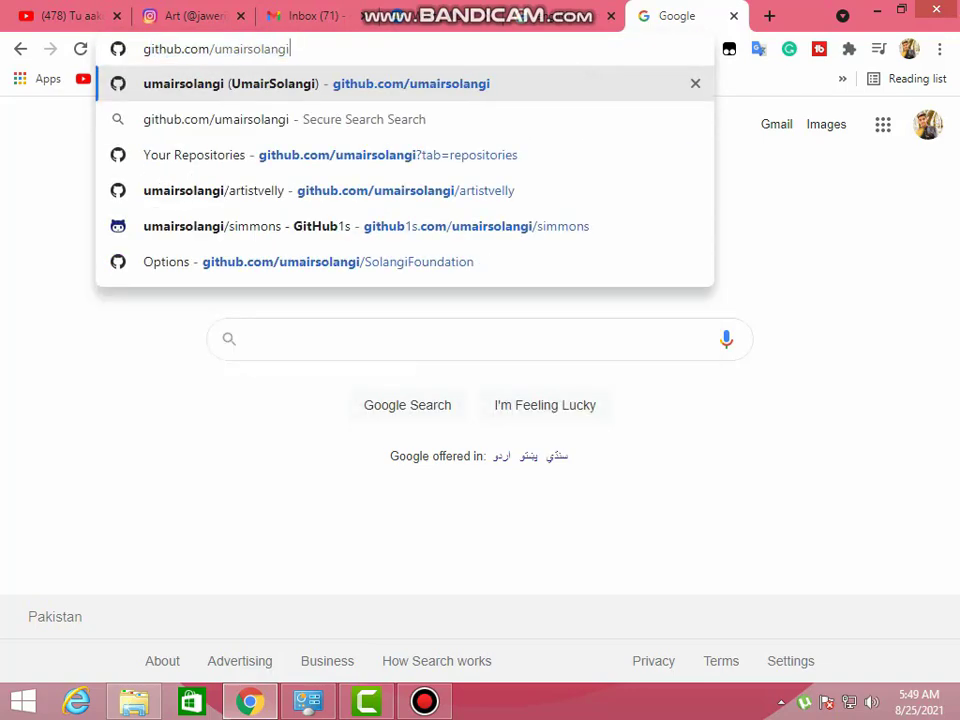
key(Return)
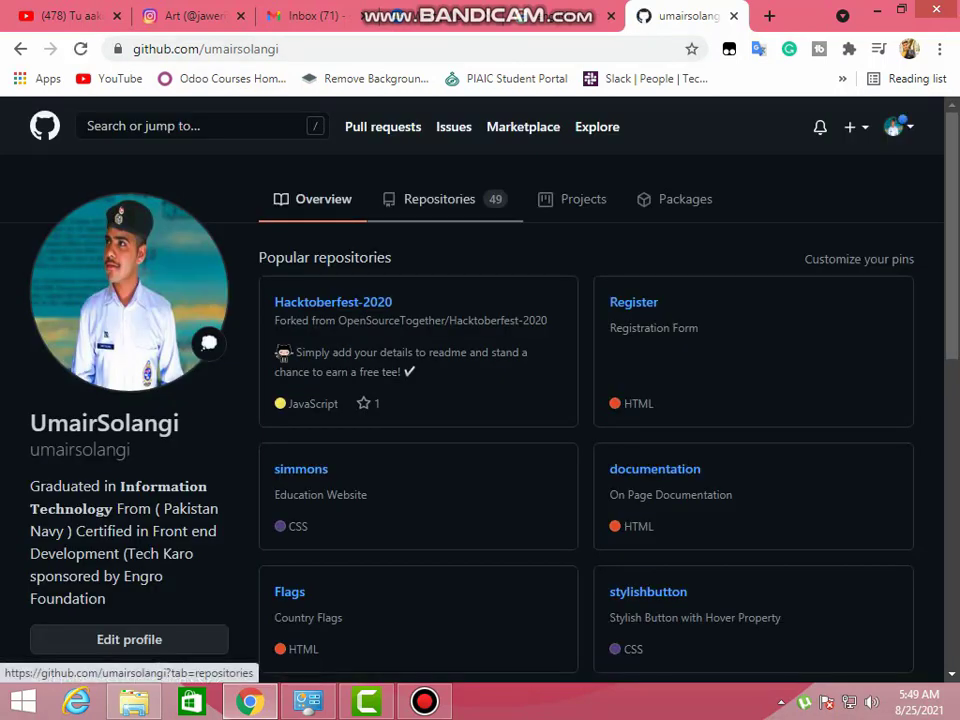
Open the artistvelly repository from the Repositories list and browse its files and README.
click(439, 199)
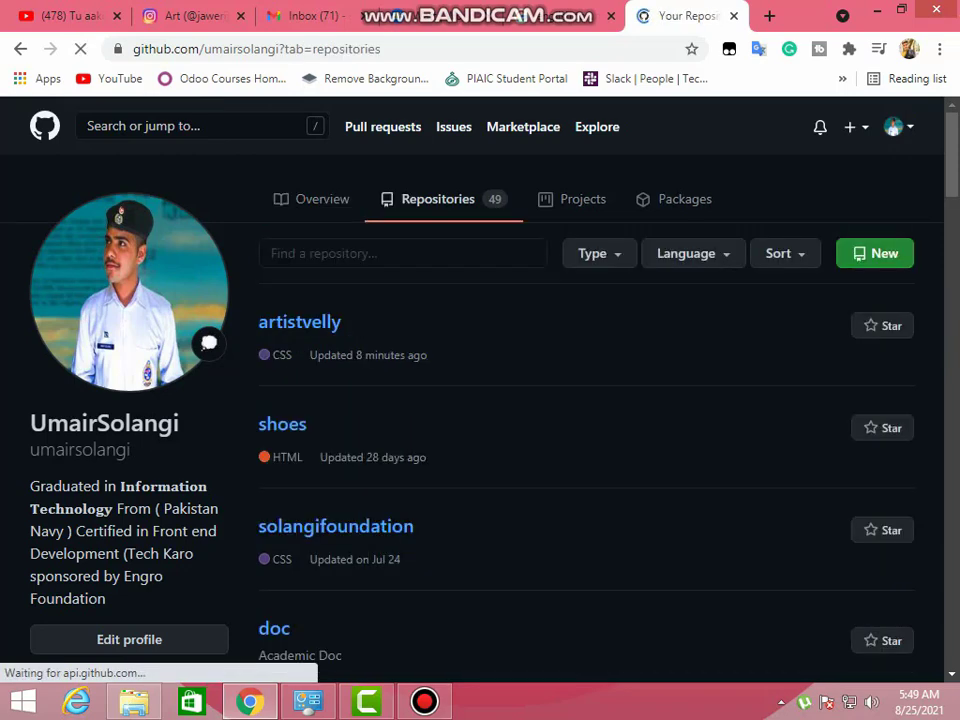
scroll(480, 400, down, 2)
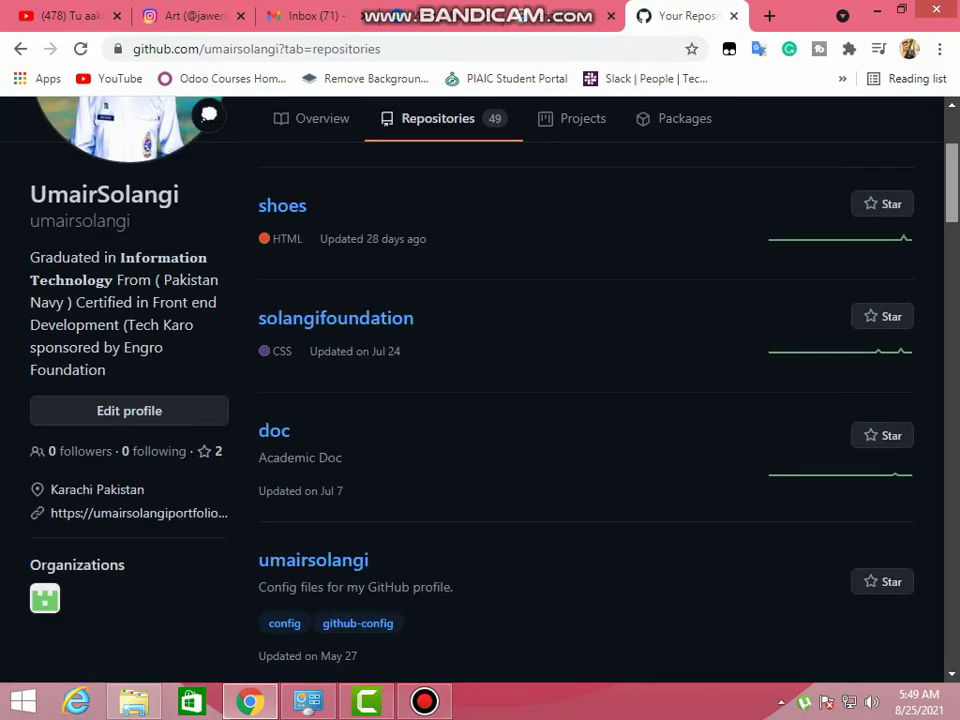
scroll(480, 400, up, 2)
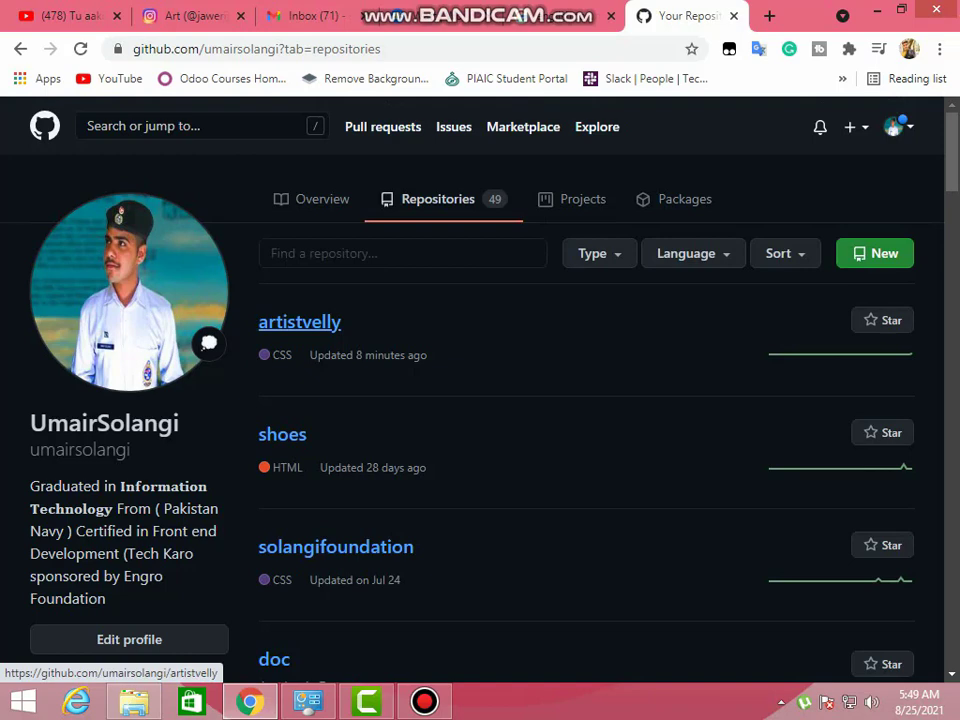
click(300, 322)
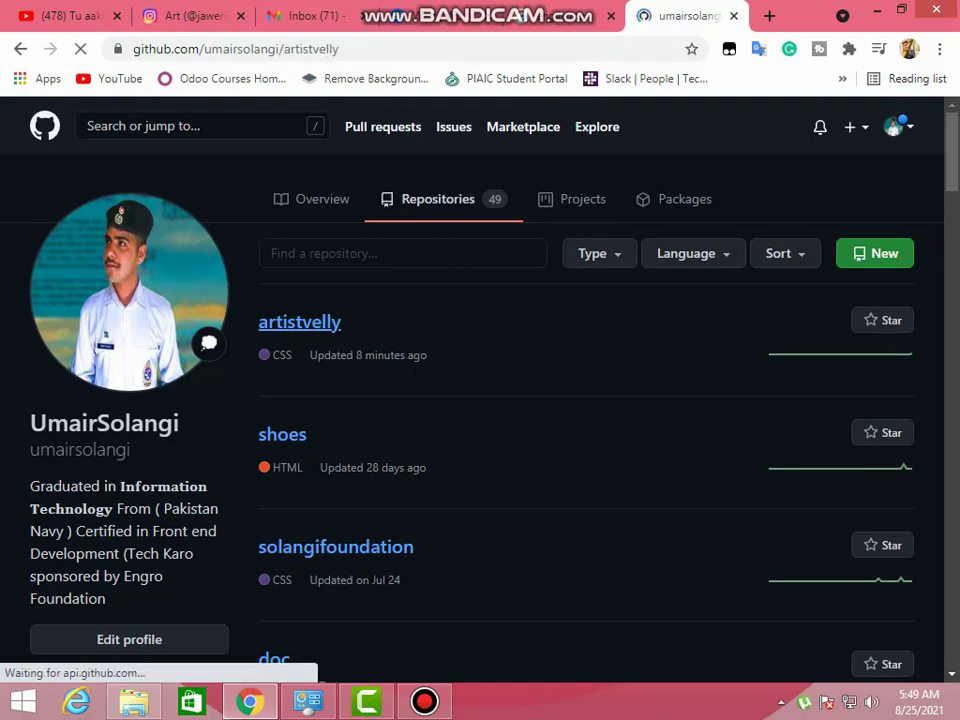
scroll(480, 400, down, 5)
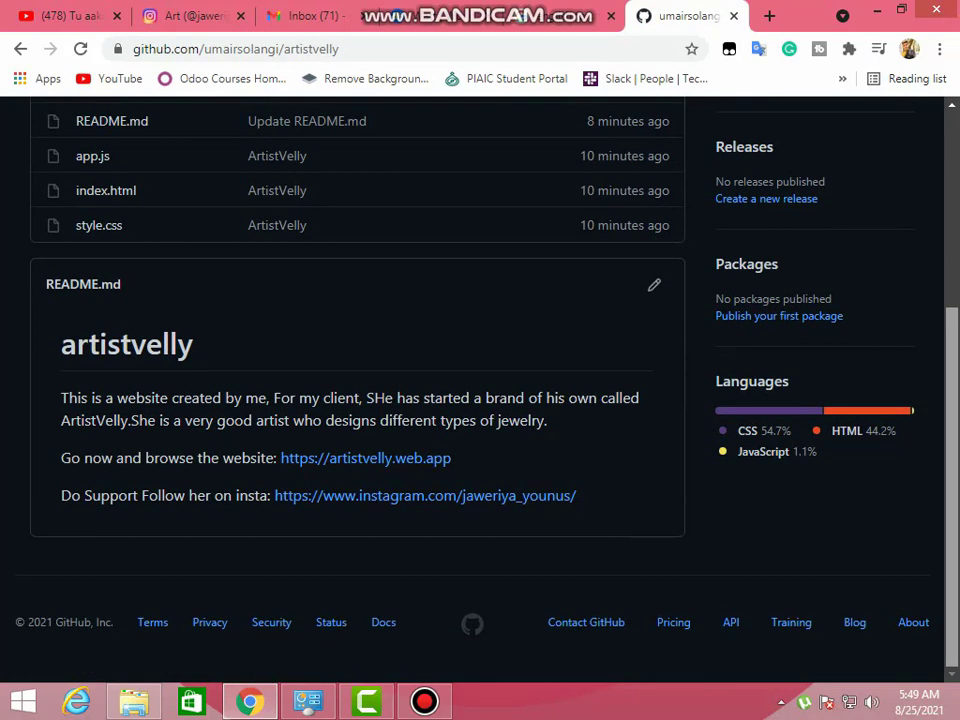
scroll(480, 400, up, 3)
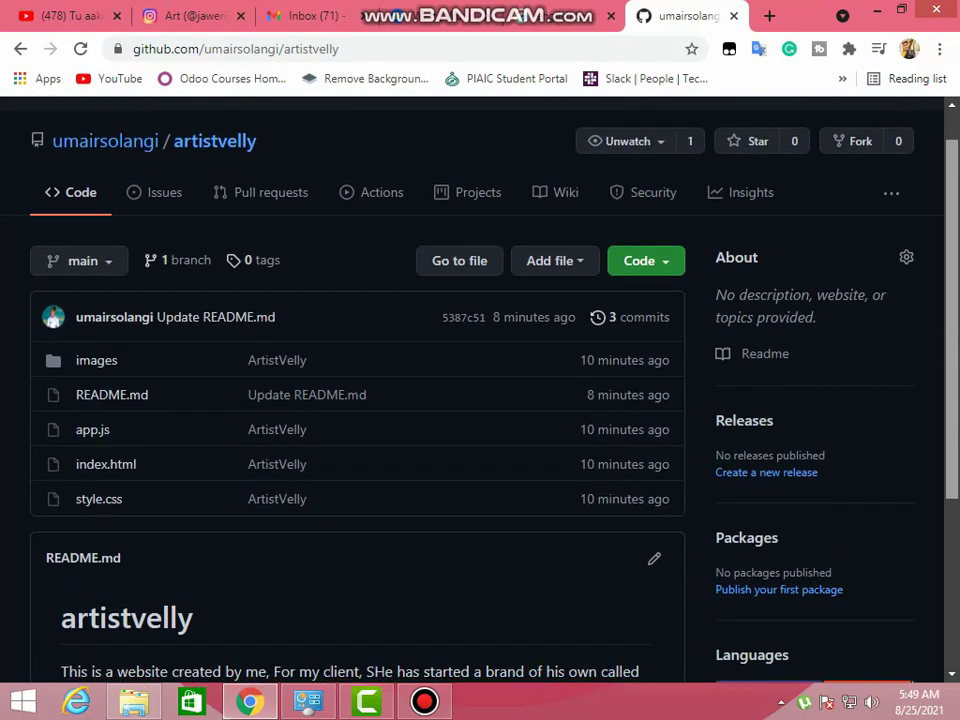
scroll(480, 400, down, 2)
scroll(480, 400, up, 3)
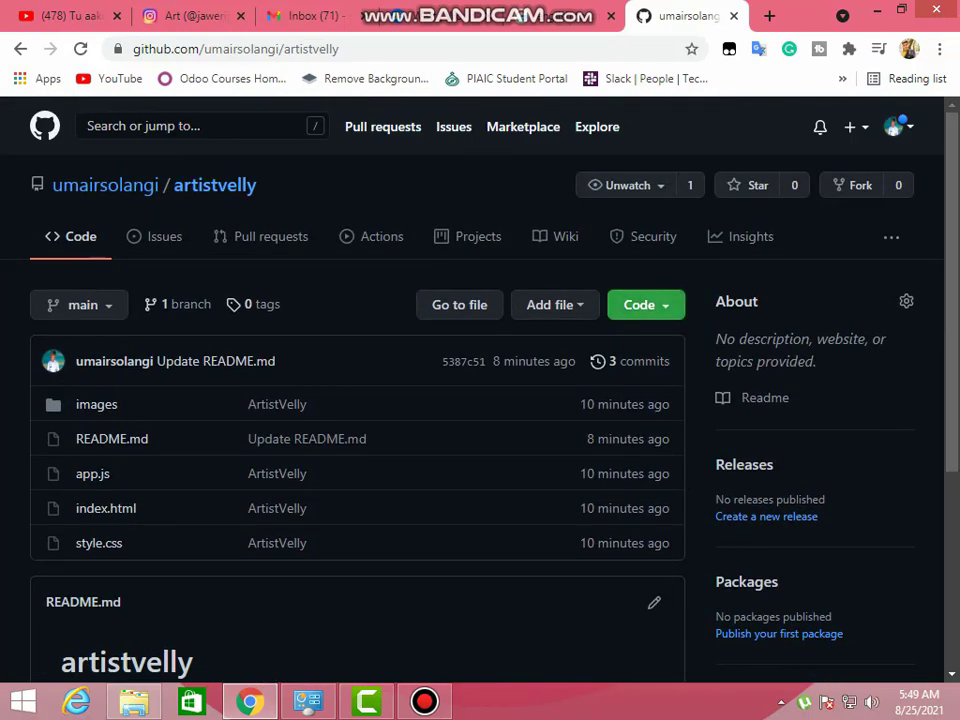
Download the artistvelly repository as the ZIP archive artistvelly-main_2.zip.
click(645, 304)
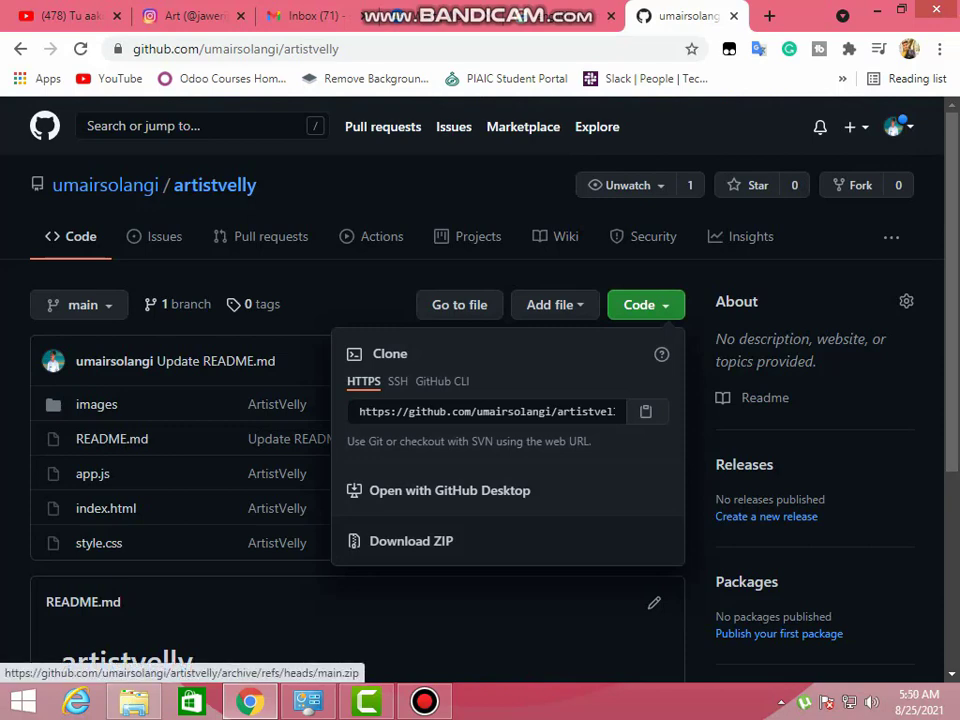
click(411, 540)
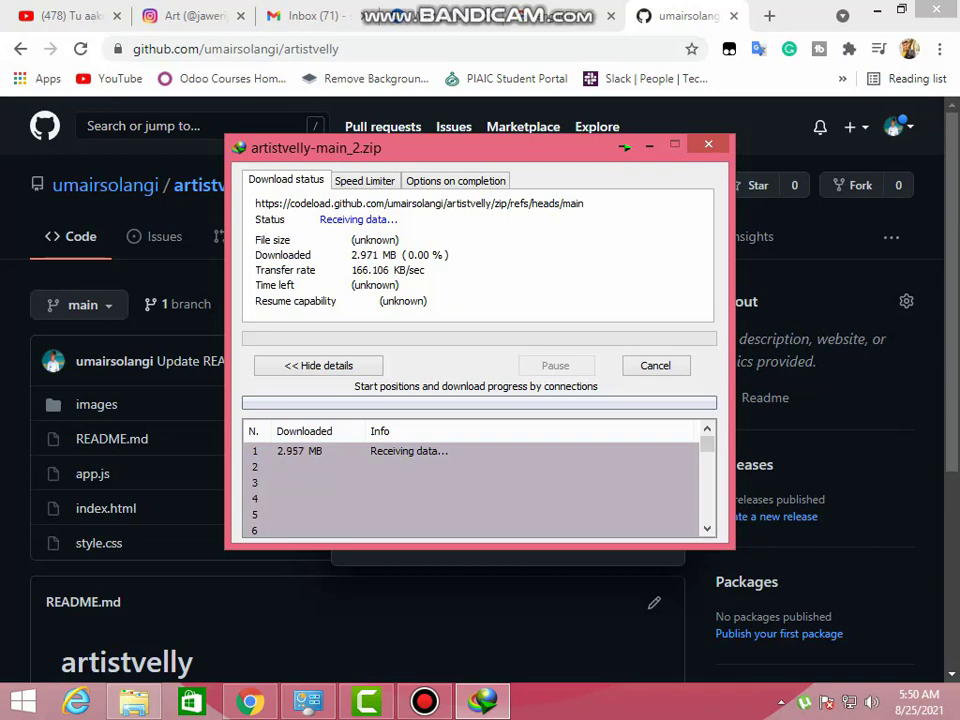
Resume the YouTube lyrics video, then return to GitHub and check the finished 40.18 MB download.
click(60, 15)
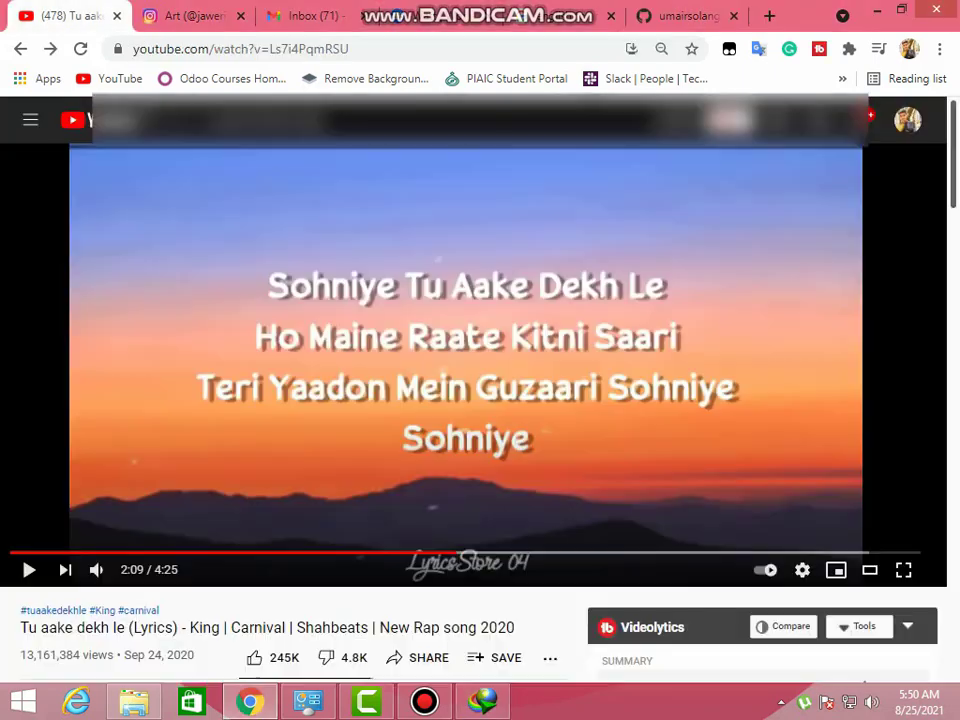
click(29, 569)
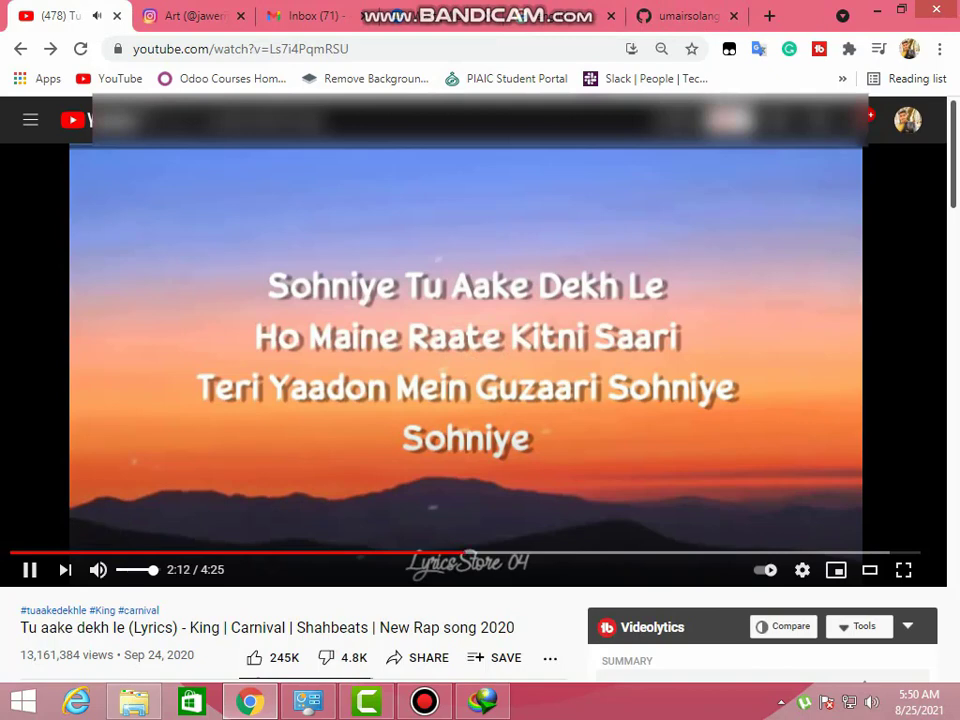
click(680, 15)
click(483, 701)
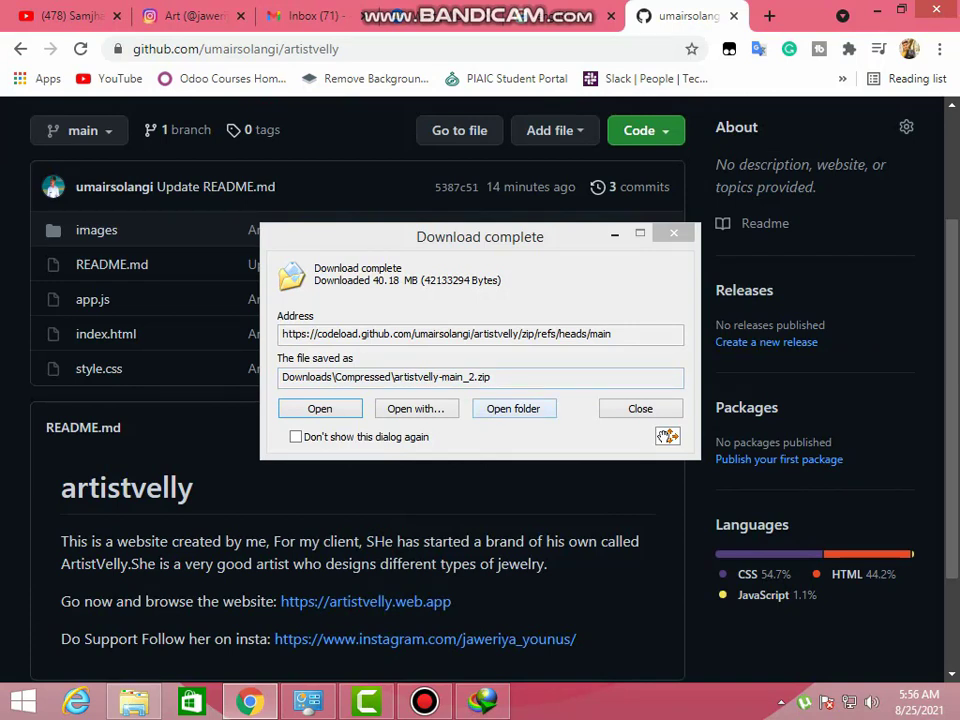
Copy artistvelly-main_2 from Downloads\Compressed, then minimize Explorer and Chrome to reveal the desktop.
click(513, 408)
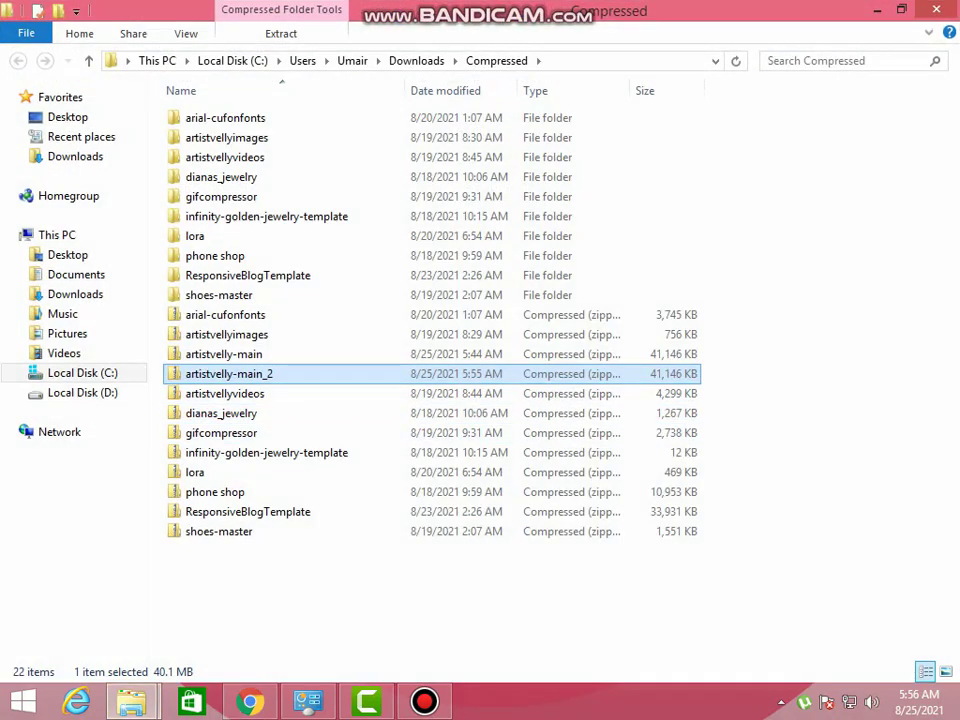
right_click(274, 373)
right_click(243, 375)
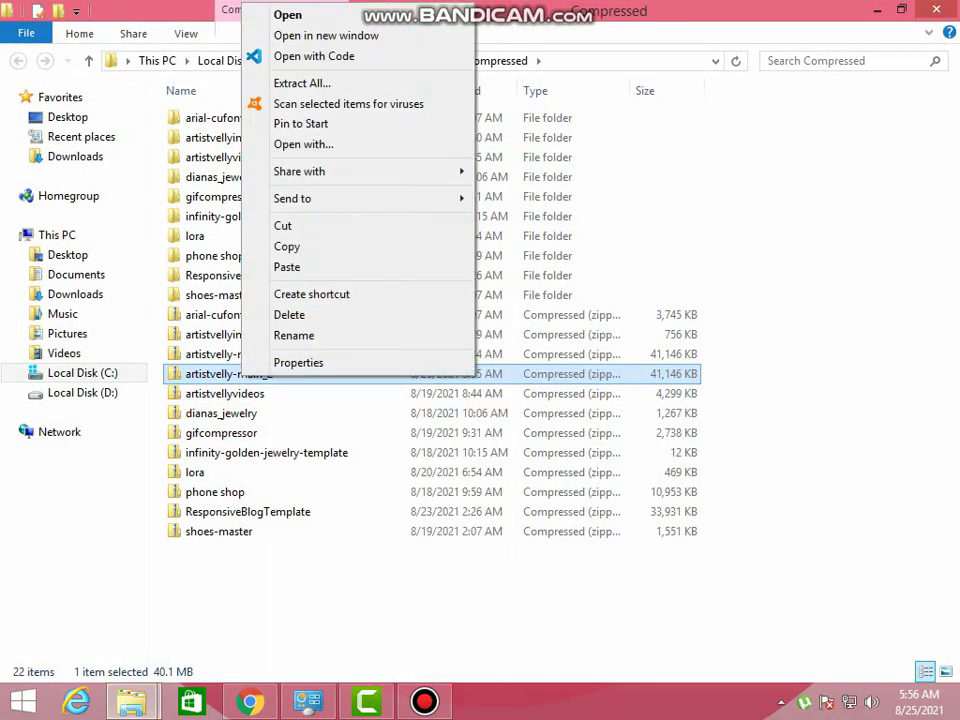
click(300, 246)
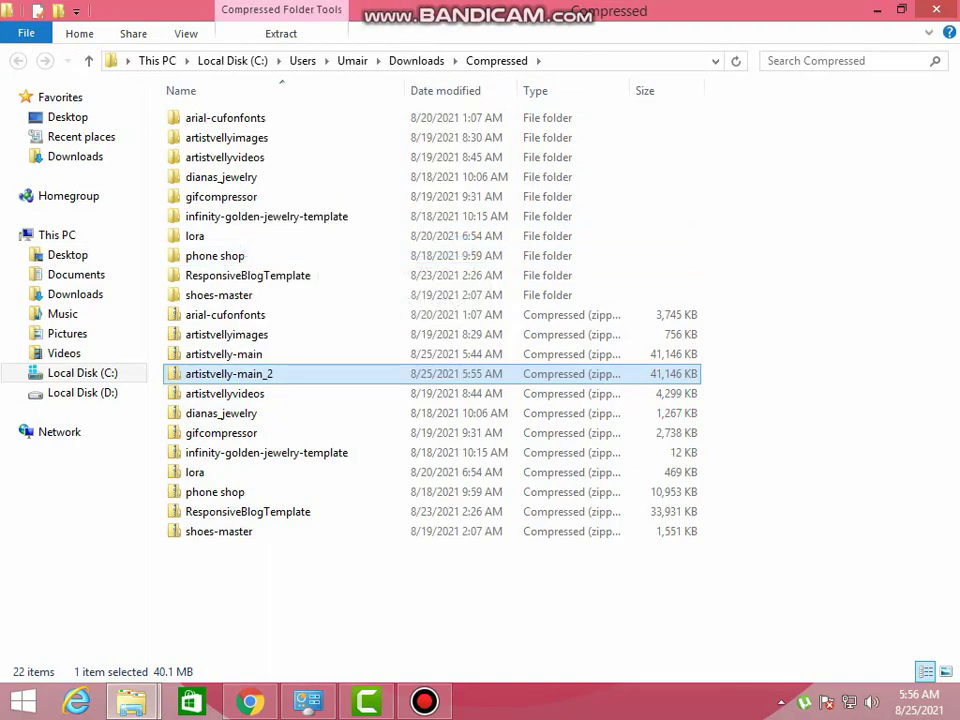
click(877, 9)
click(870, 10)
Paste the archive onto the desktop and extract it into an artistvelly-main folder.
right_click(588, 98)
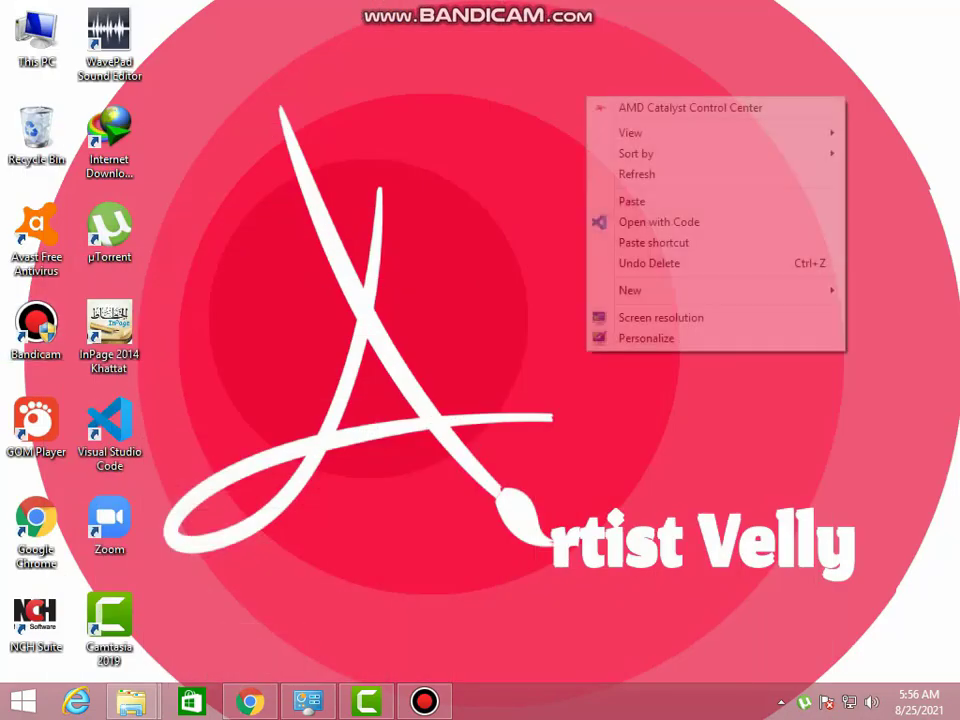
click(620, 200)
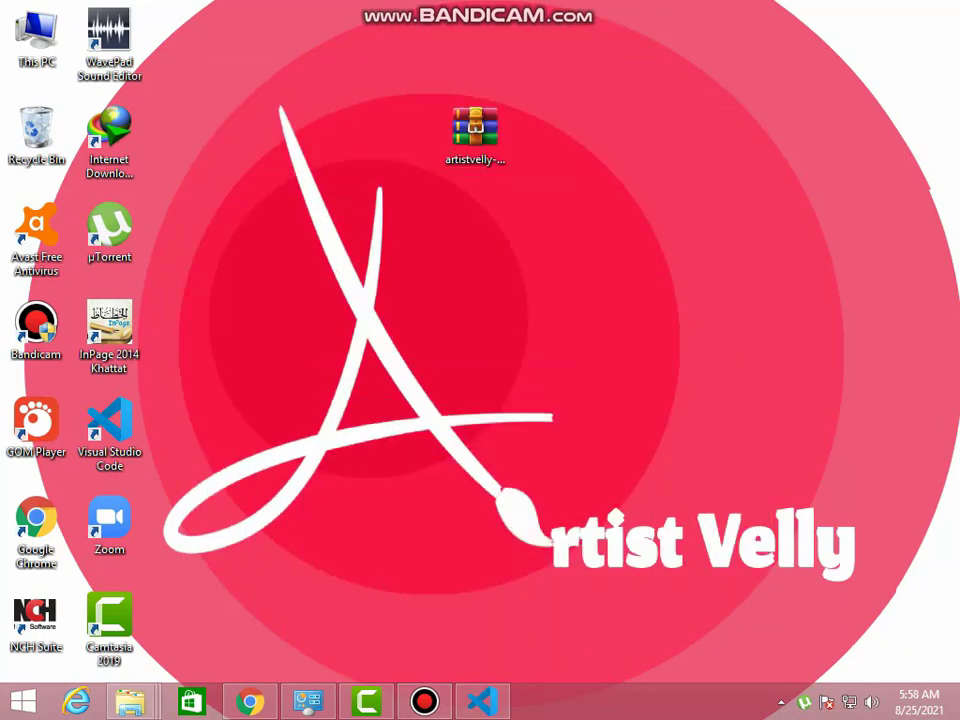
drag(371, 64, 493, 214)
right_click(486, 121)
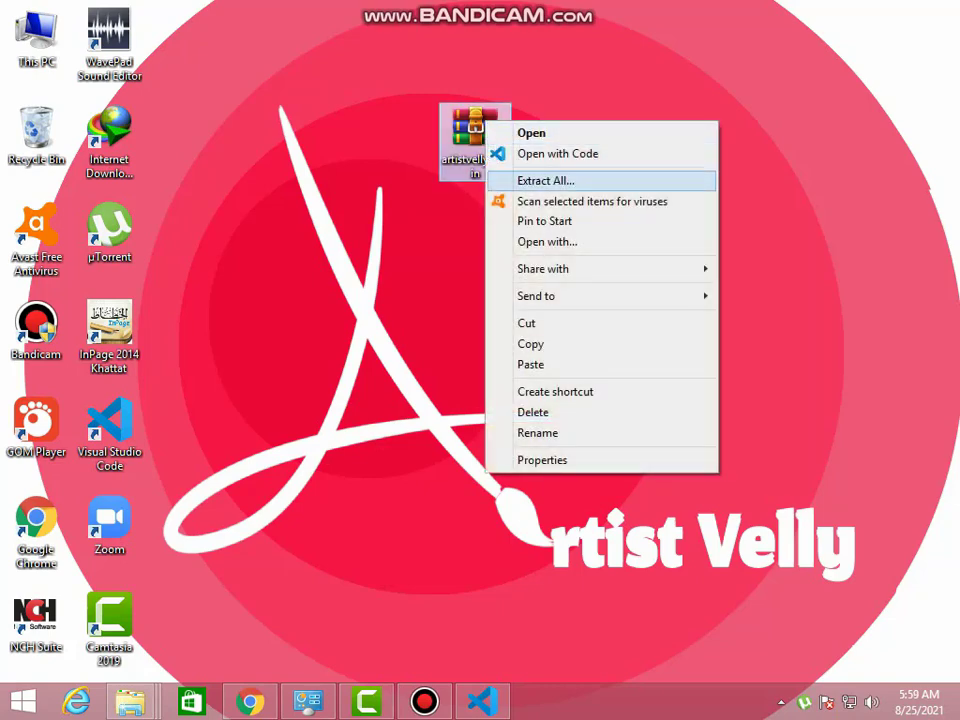
click(546, 180)
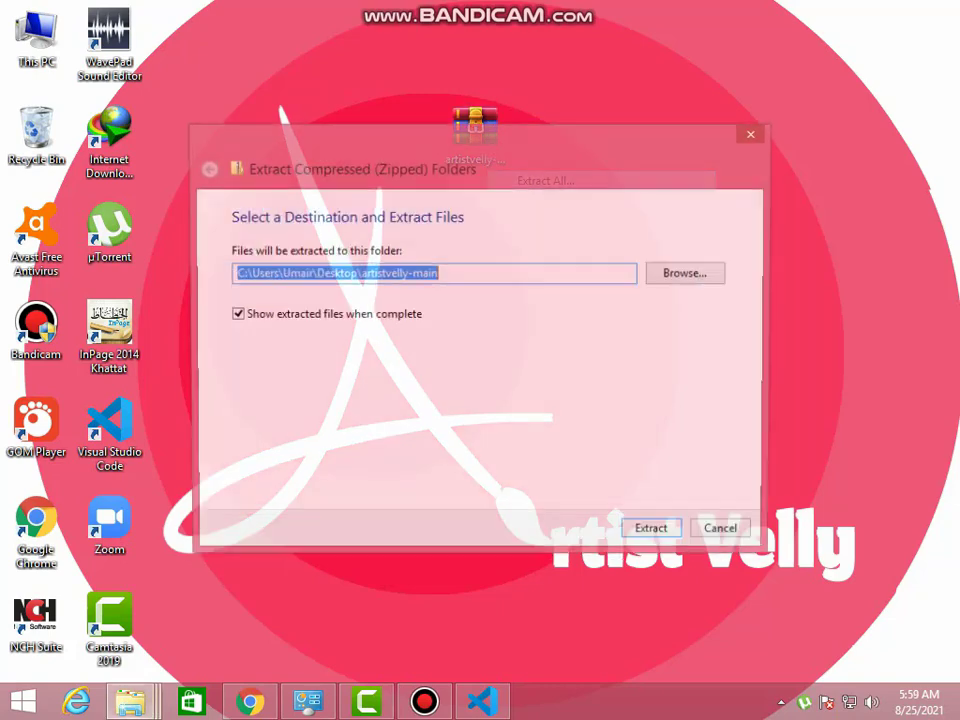
key(Return)
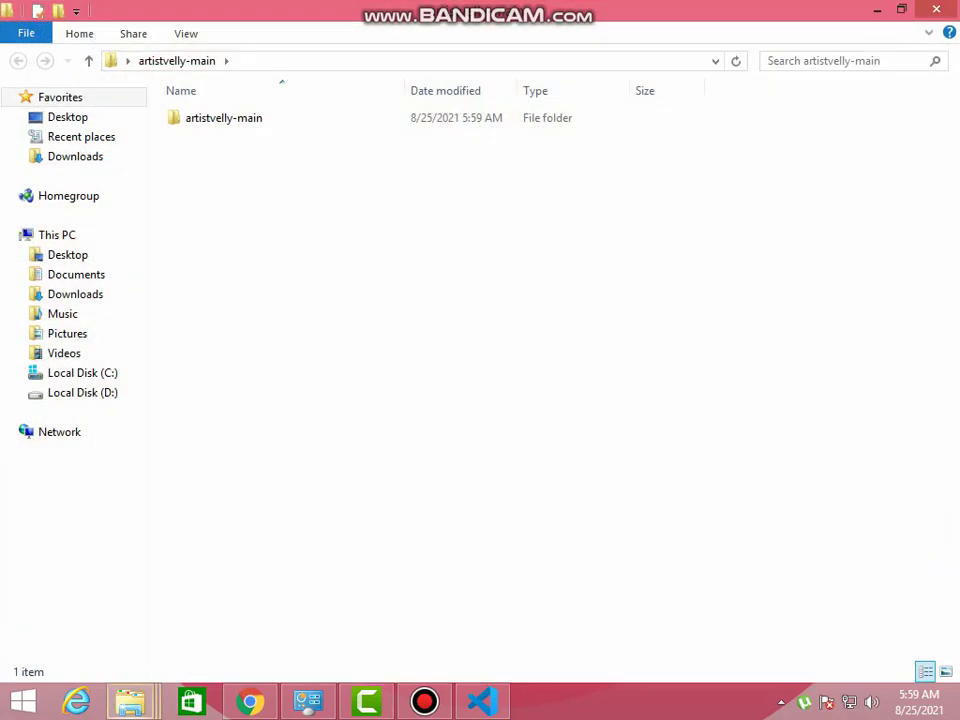
Close the extracted folder window and arrange the artistvelly-main folder and archive on the desktop.
click(936, 9)
mouse_move(182, 30)
mouse_down()
mouse_move(355, 240)
mouse_move(470, 230)
mouse_up()
drag(475, 128, 475, 45)
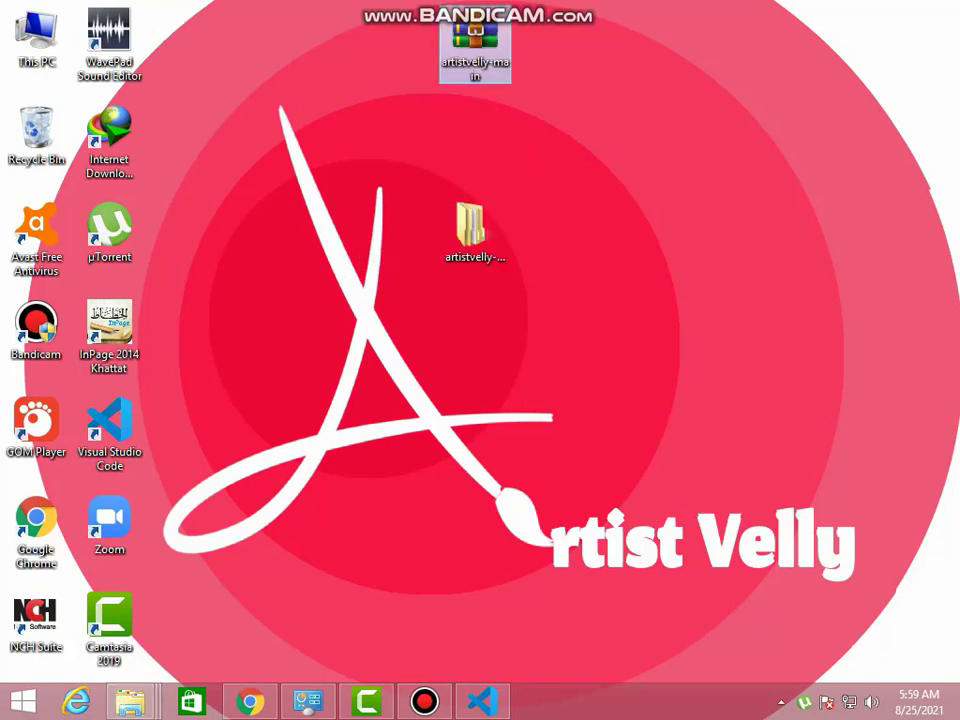
click(470, 230)
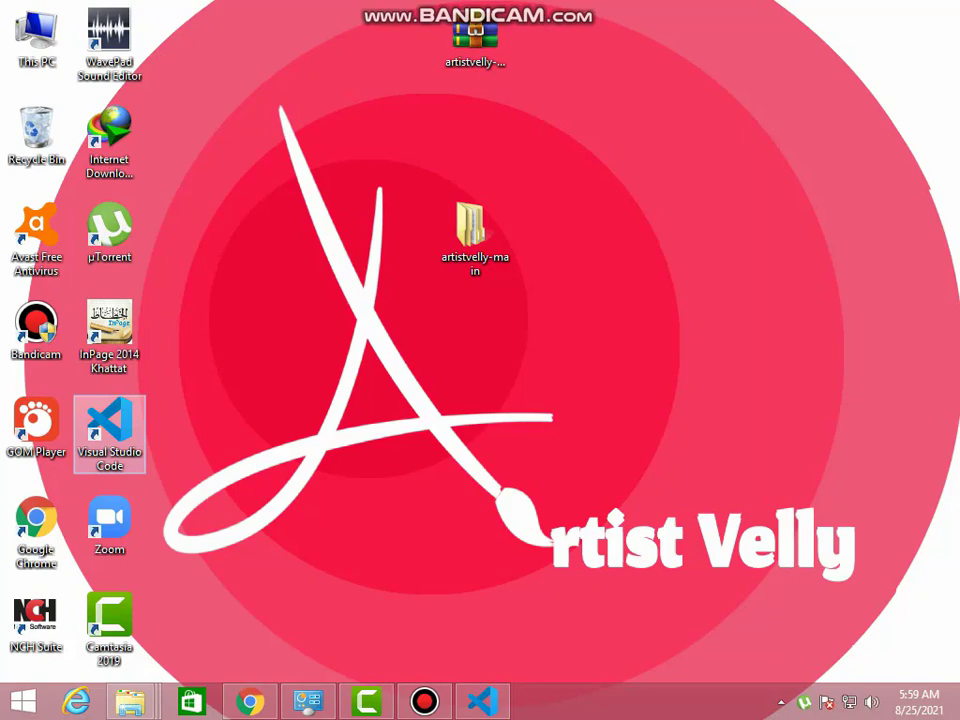
Launch Visual Studio Code maximized and open the Desktop's artistvelly-main folder as the project.
click(109, 428)
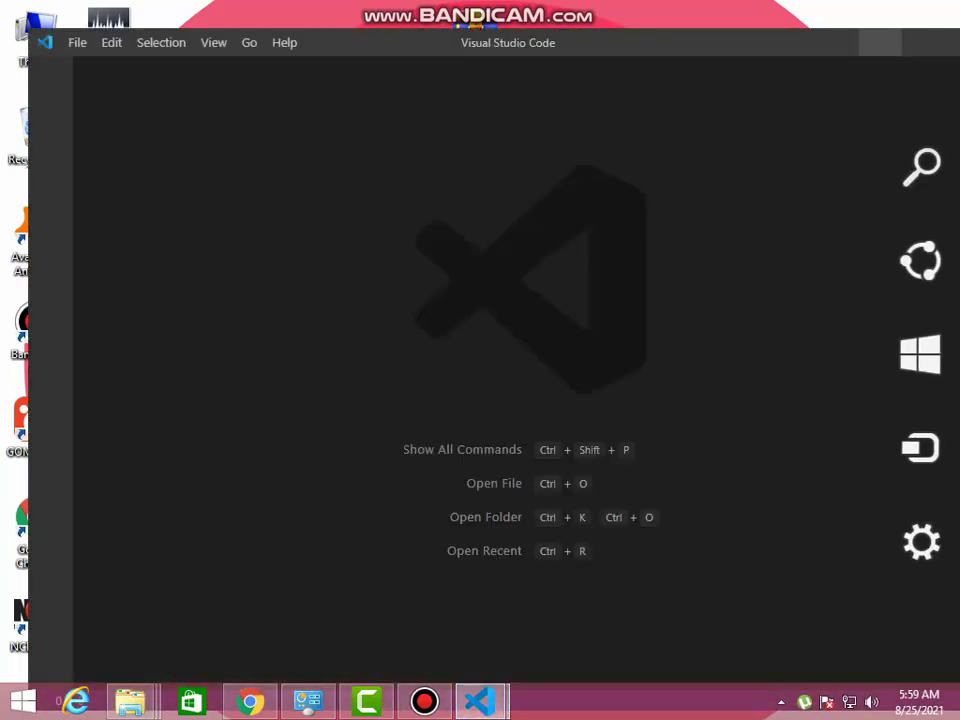
double_click(692, 32)
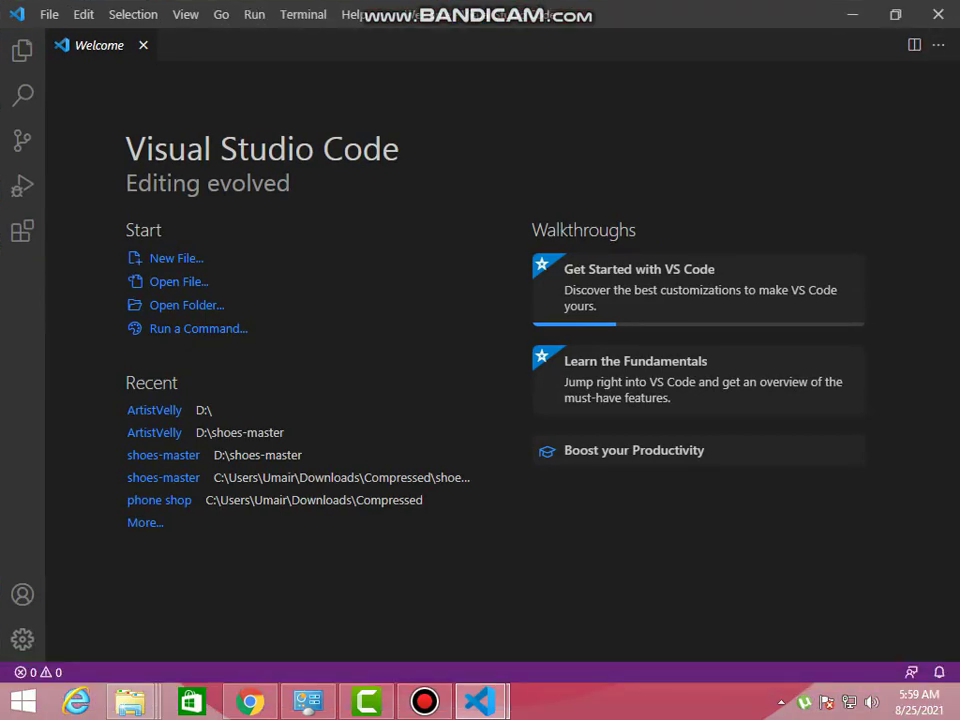
click(49, 14)
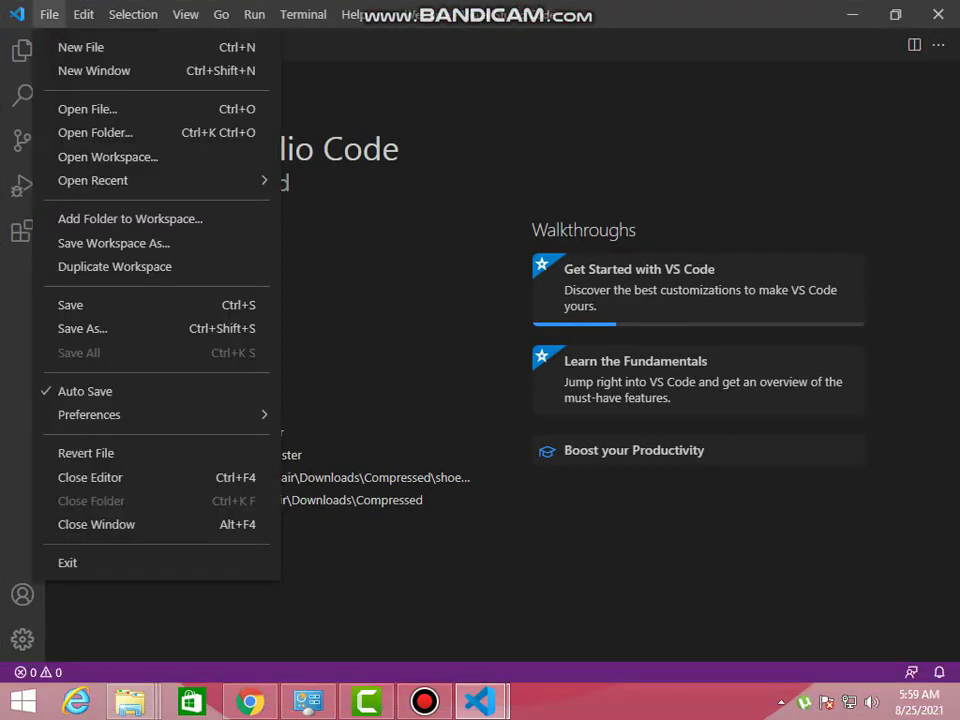
click(80, 126)
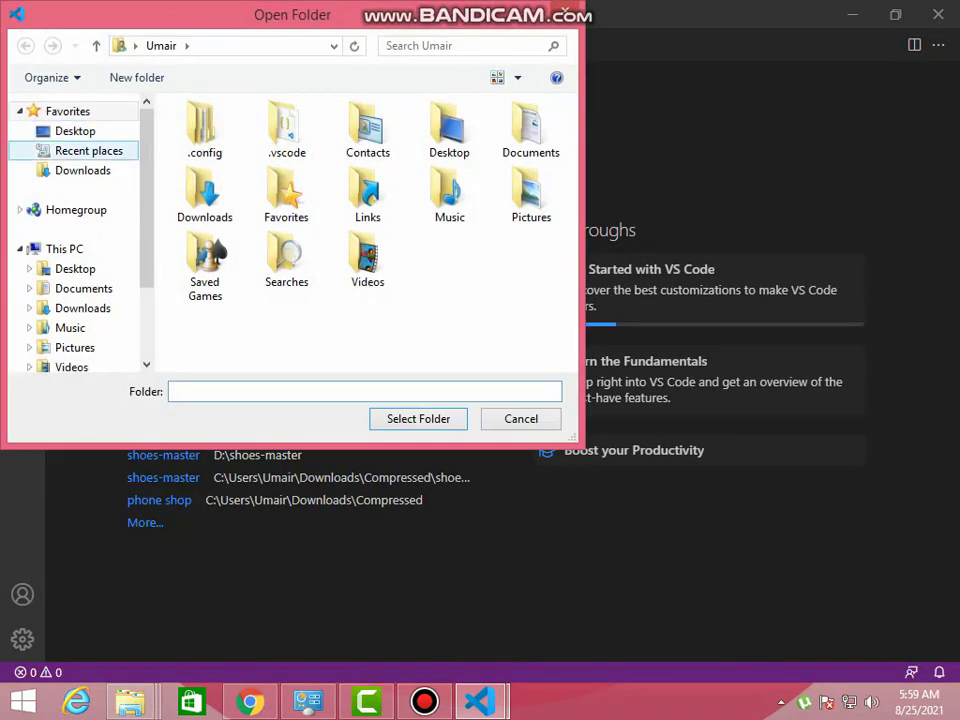
click(75, 131)
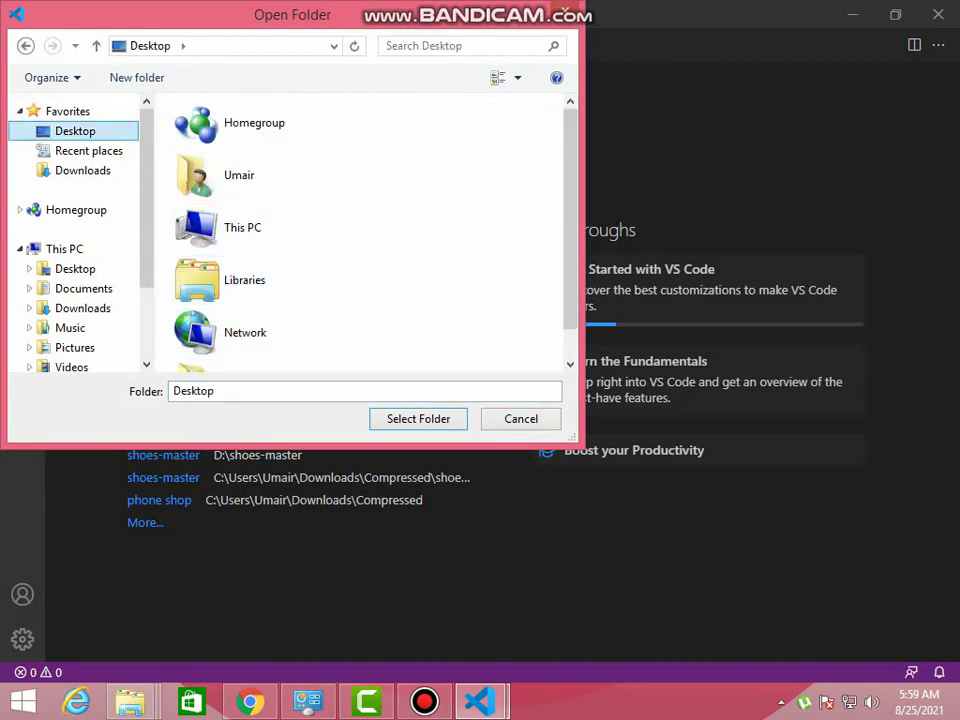
scroll(360, 230, down, 1)
click(262, 347)
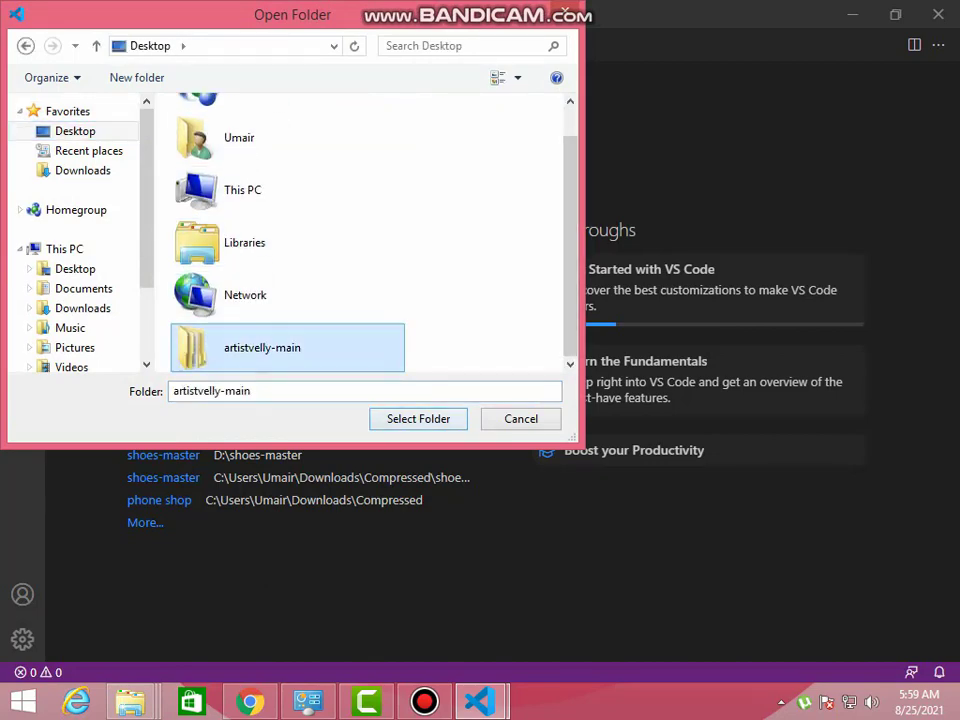
click(385, 418)
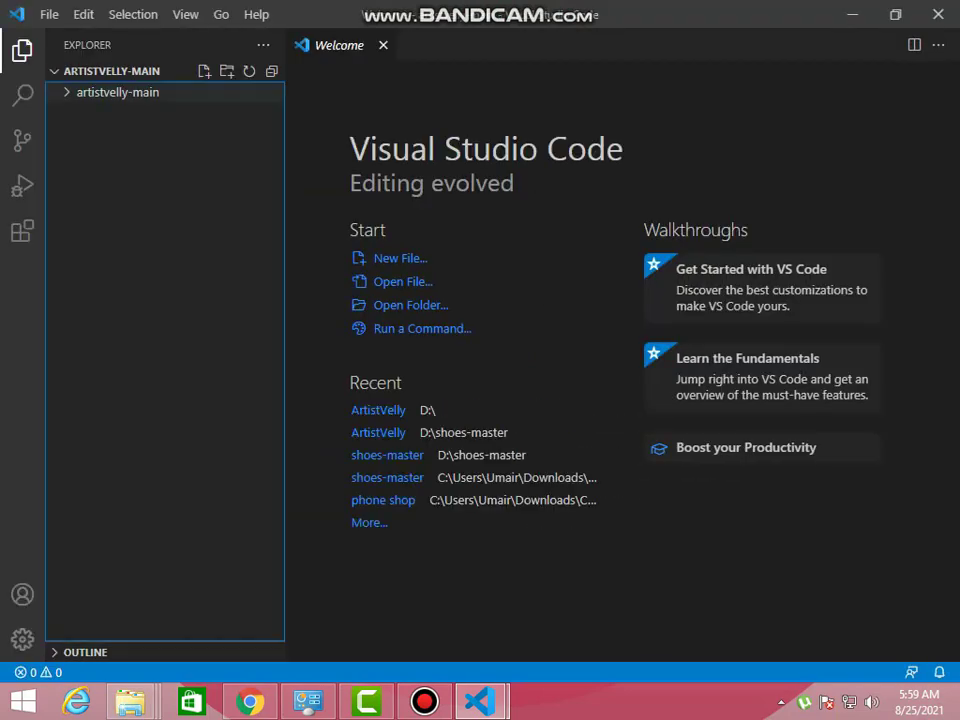
Expand the artistvelly-main folder, open index.html in the editor, and show the desktop.
click(117, 92)
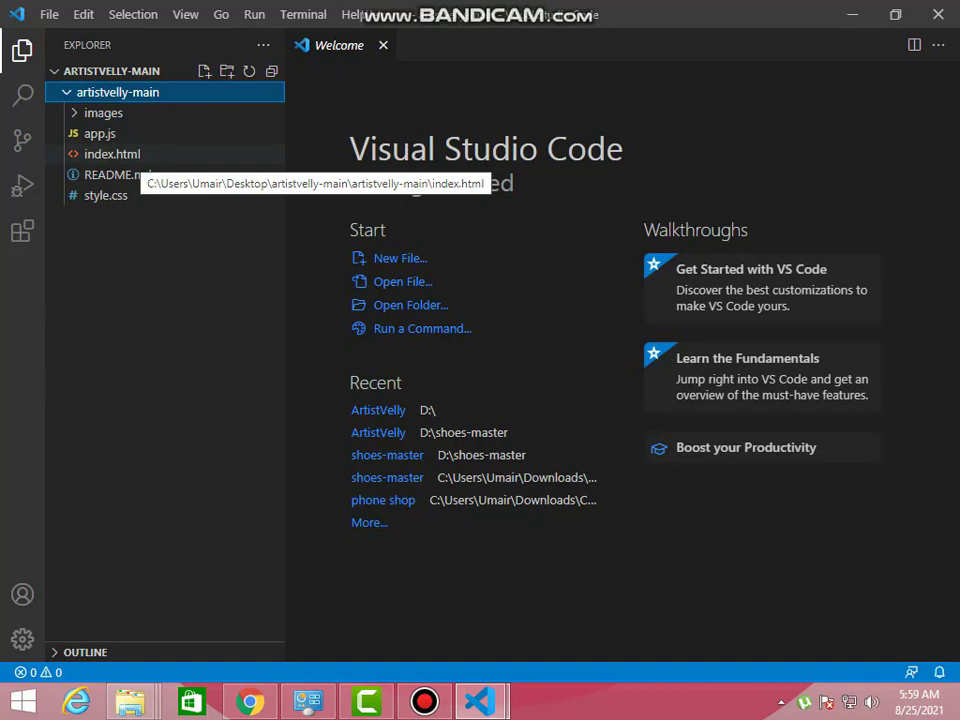
click(112, 154)
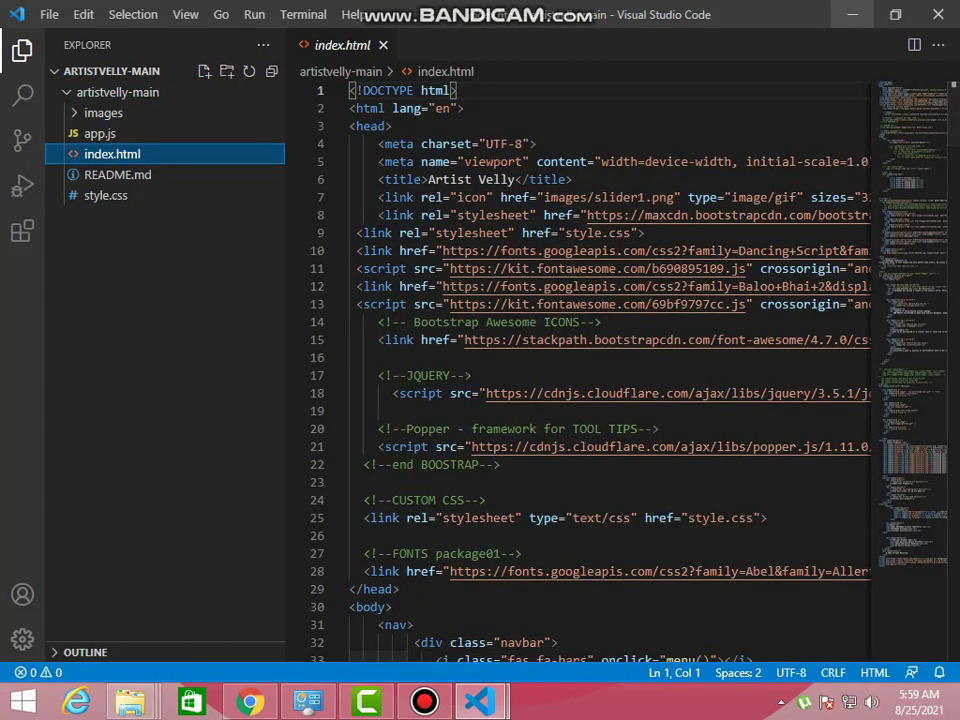
key(super+d)
Open the inner artistvelly-main folder's index.html in Chrome and review the top banner.
double_click(475, 238)
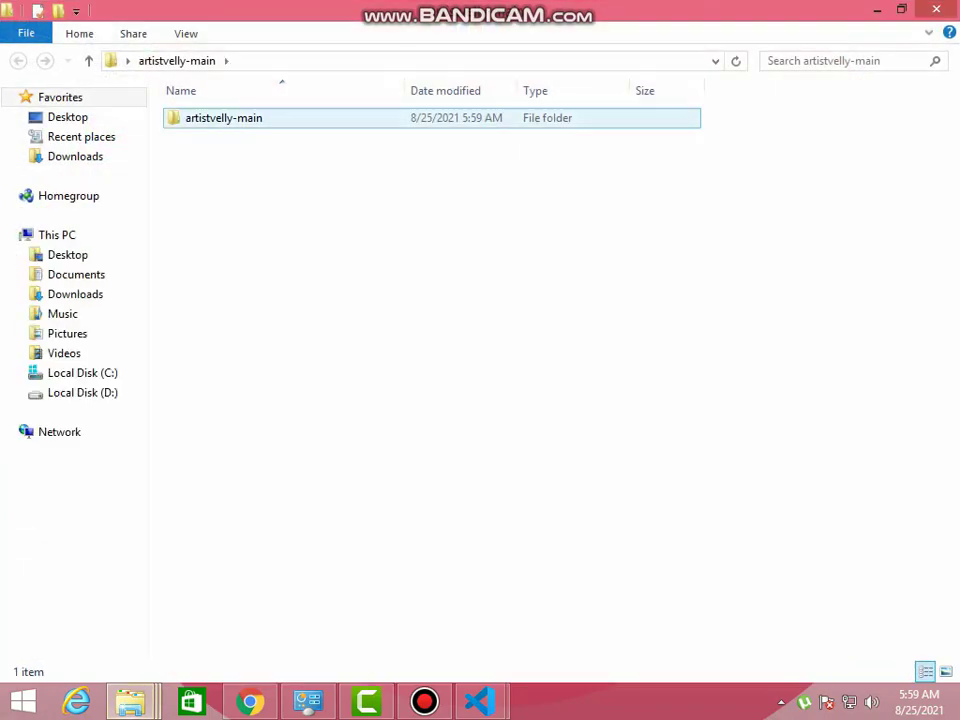
double_click(205, 116)
double_click(200, 157)
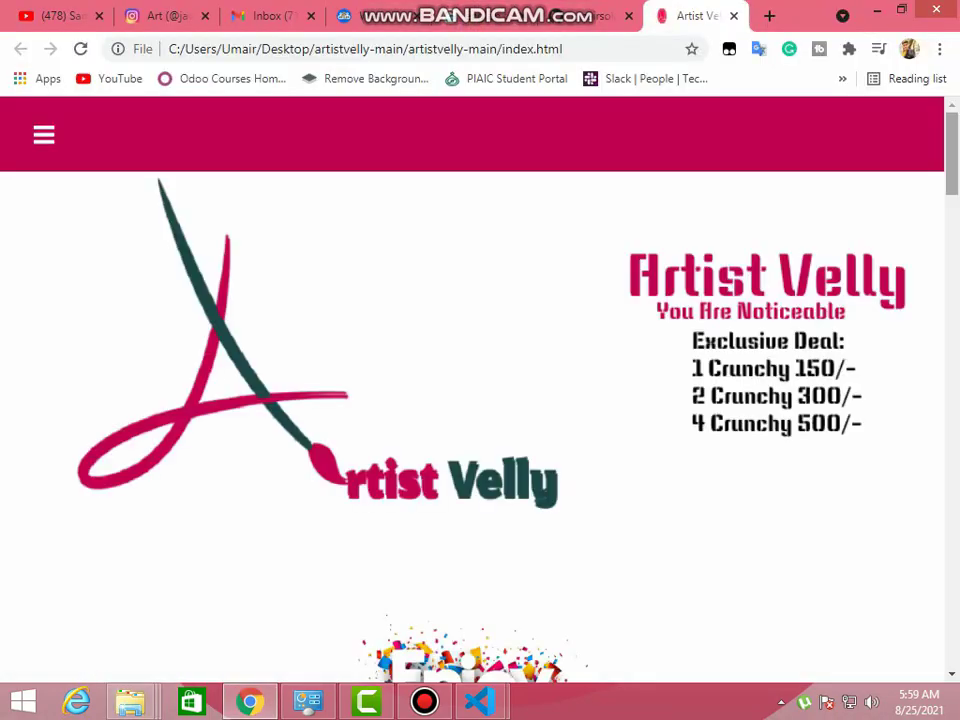
scroll(480, 400, down, 5)
scroll(480, 400, up, 2)
scroll(480, 400, down, 1)
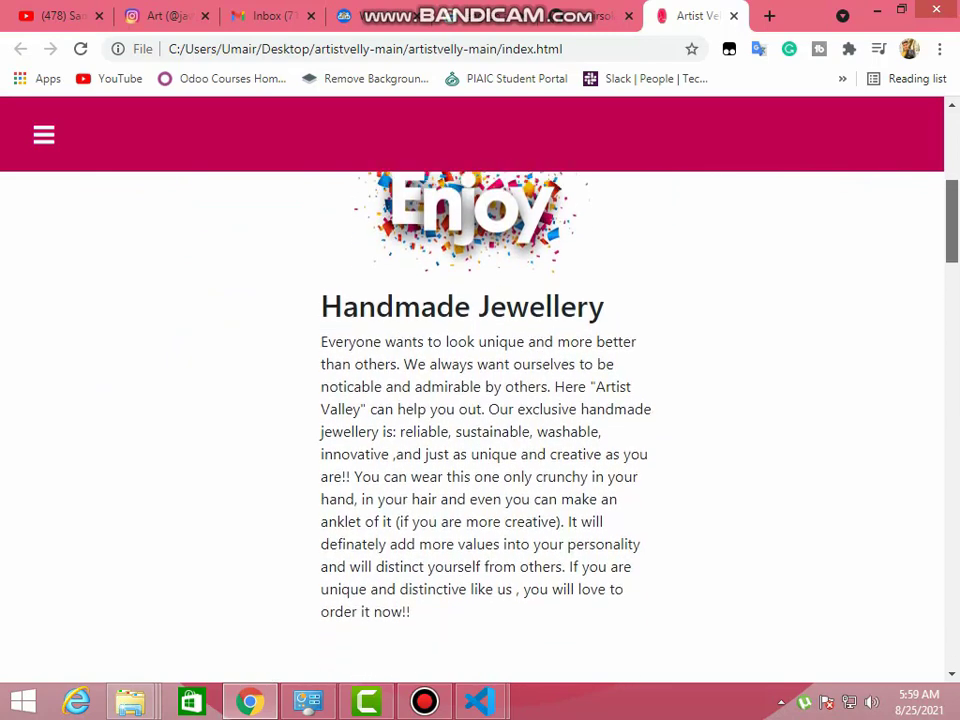
scroll(480, 400, up, 5)
scroll(480, 400, down, 4)
scroll(480, 420, down, 1)
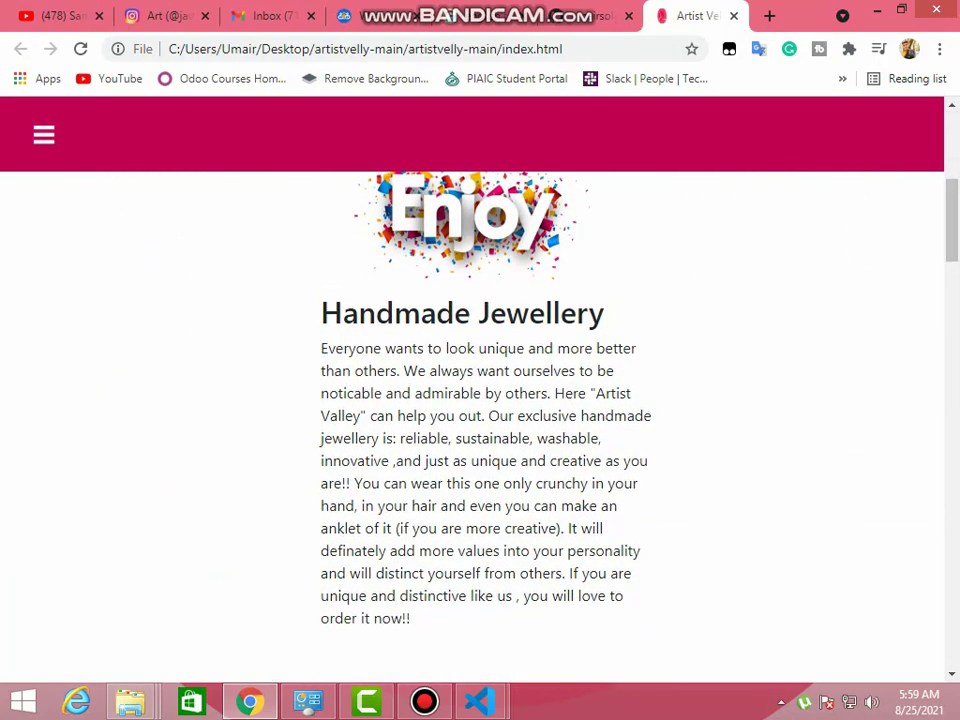
Scroll through the jewellery and Key Features sections down to the page footer.
mouse_move(321, 313)
mouse_down()
mouse_move(503, 551)
mouse_move(497, 574)
mouse_up()
click(497, 574)
scroll(480, 400, down, 1)
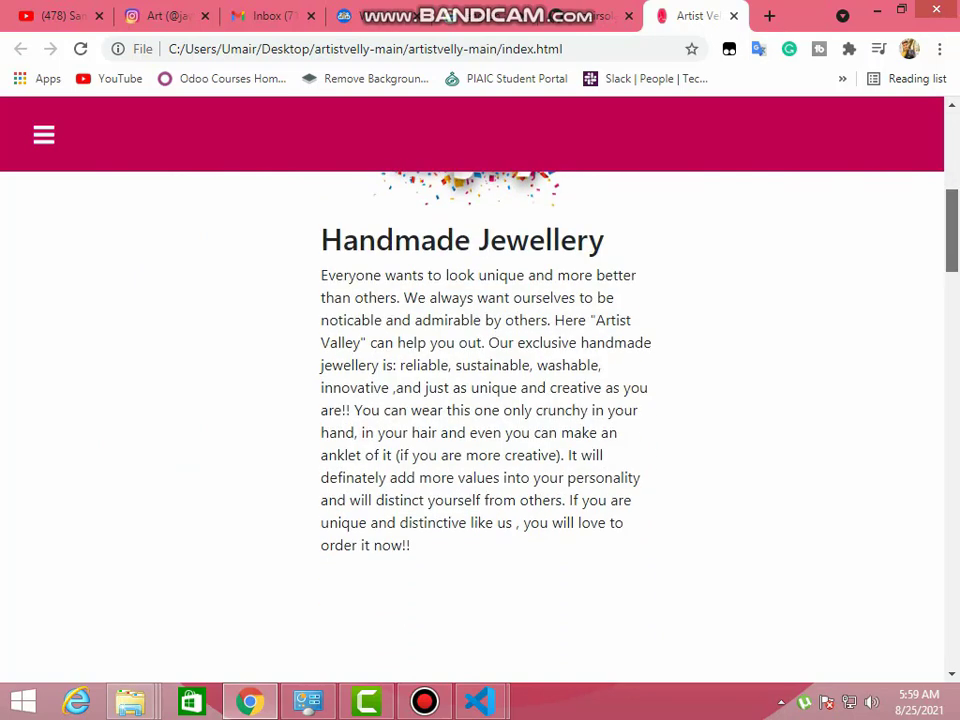
scroll(480, 400, down, 5)
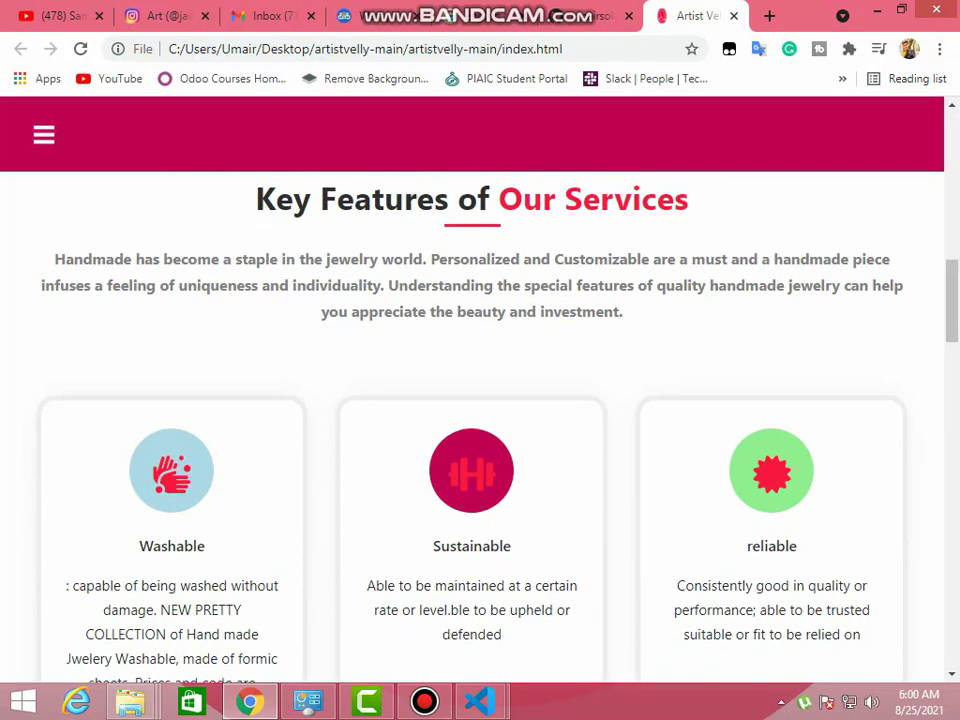
mouse_move(52, 259)
mouse_down()
mouse_move(414, 312)
mouse_move(624, 312)
mouse_up()
click(624, 312)
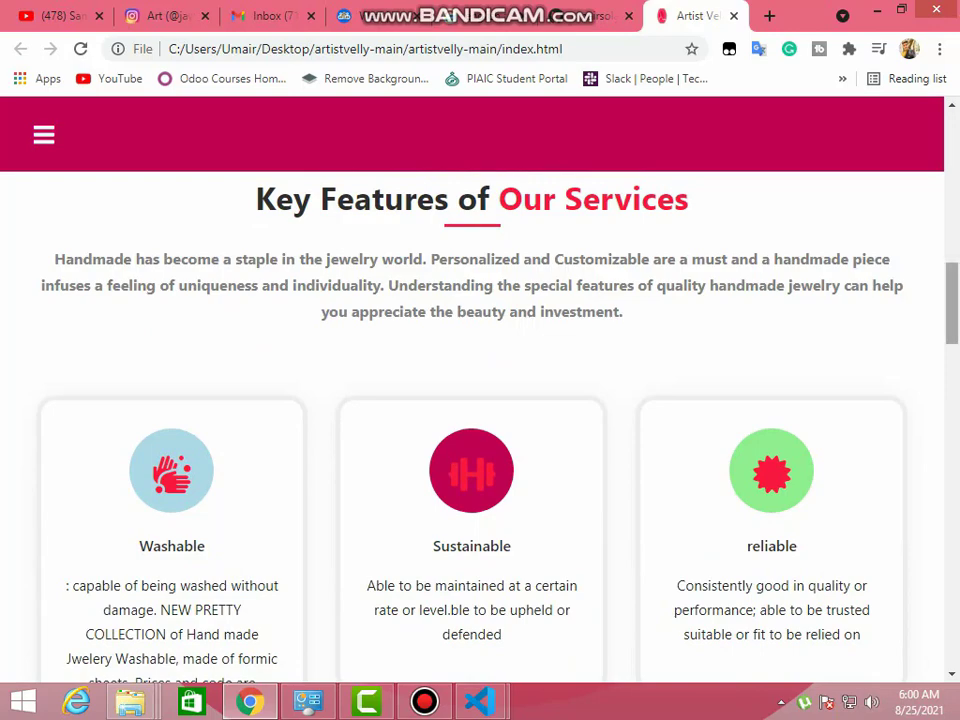
scroll(821, 249, down, 5)
double_click(821, 249)
scroll(821, 249, down, 5)
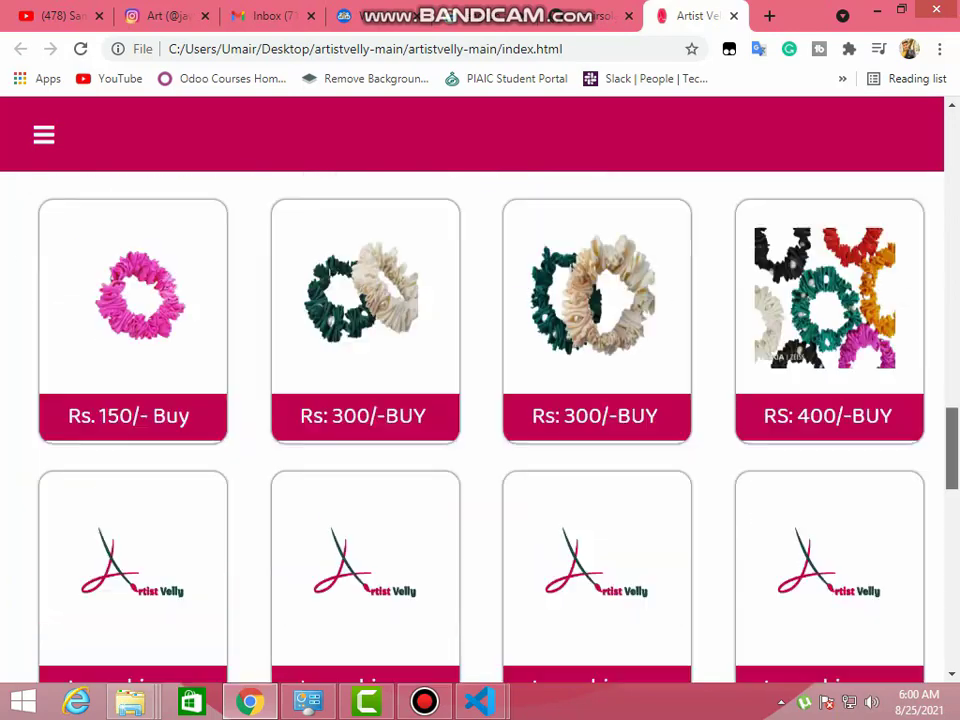
scroll(817, 366, down, 3)
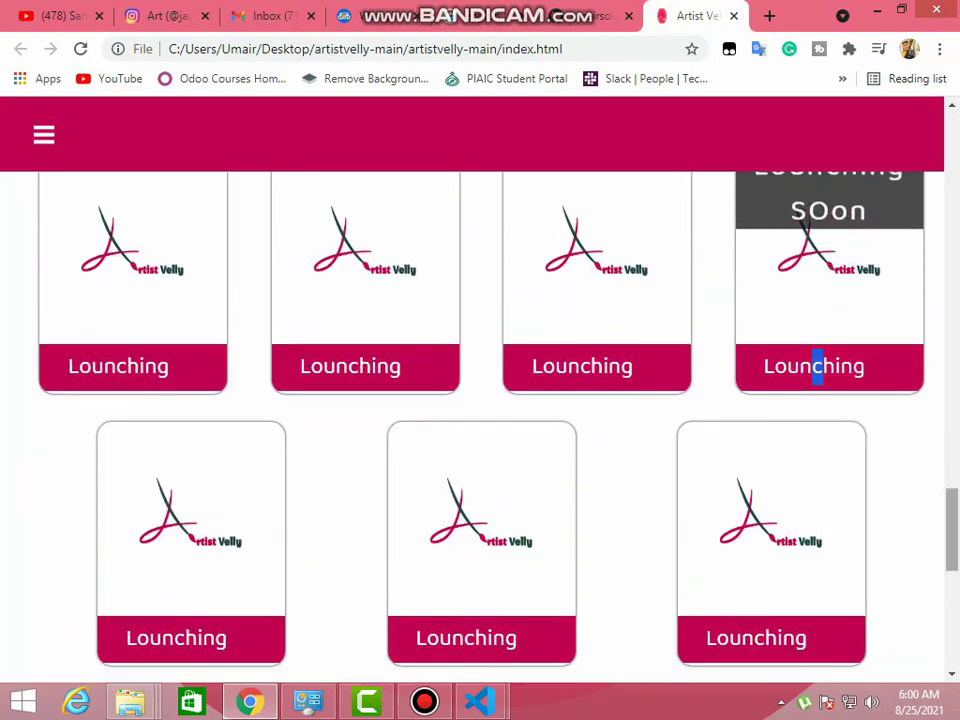
scroll(817, 366, down, 5)
scroll(817, 366, down, 2)
Return to the index.html code window in Visual Studio Code.
drag(726, 476, 752, 476)
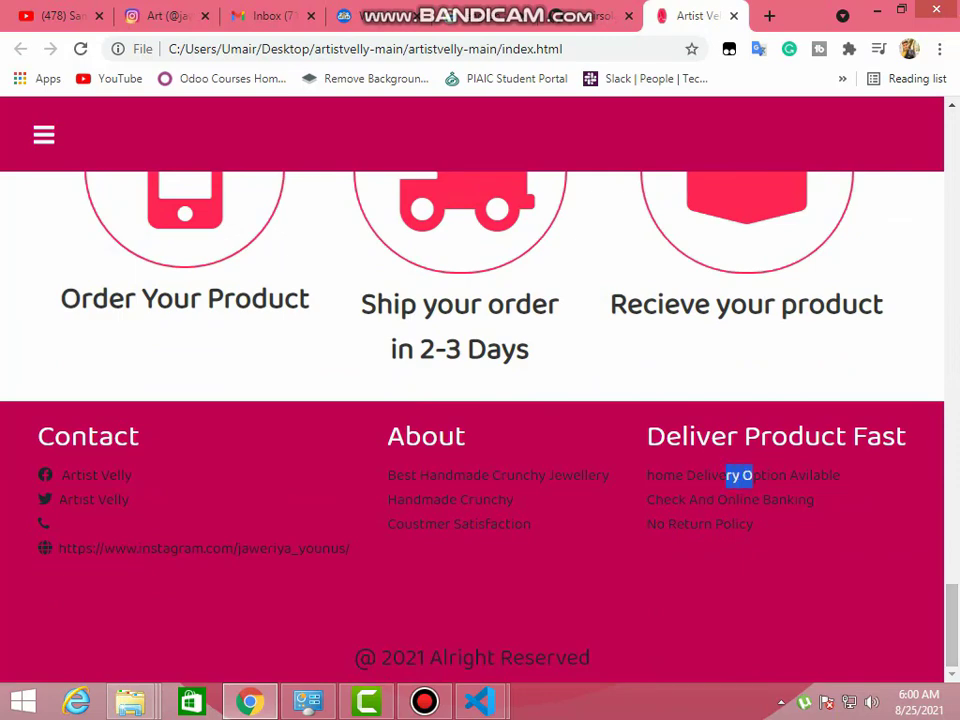
click(553, 357)
mouse_move(480, 701)
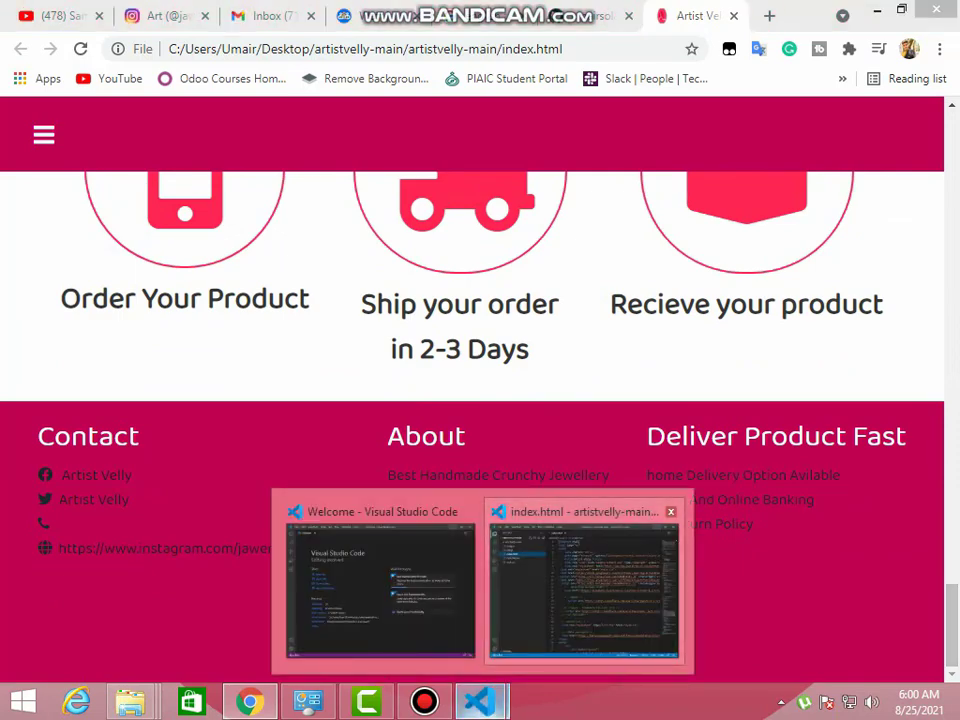
click(583, 590)
scroll(600, 370, down, 5)
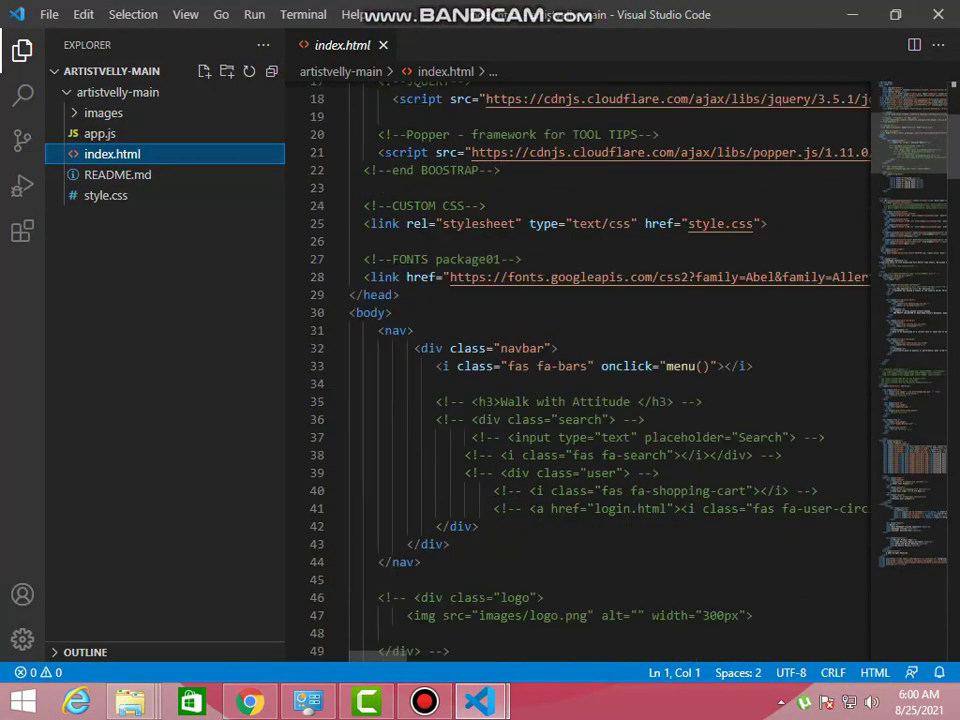
scroll(600, 370, down, 7)
scroll(600, 370, down, 2)
drag(568, 304, 595, 322)
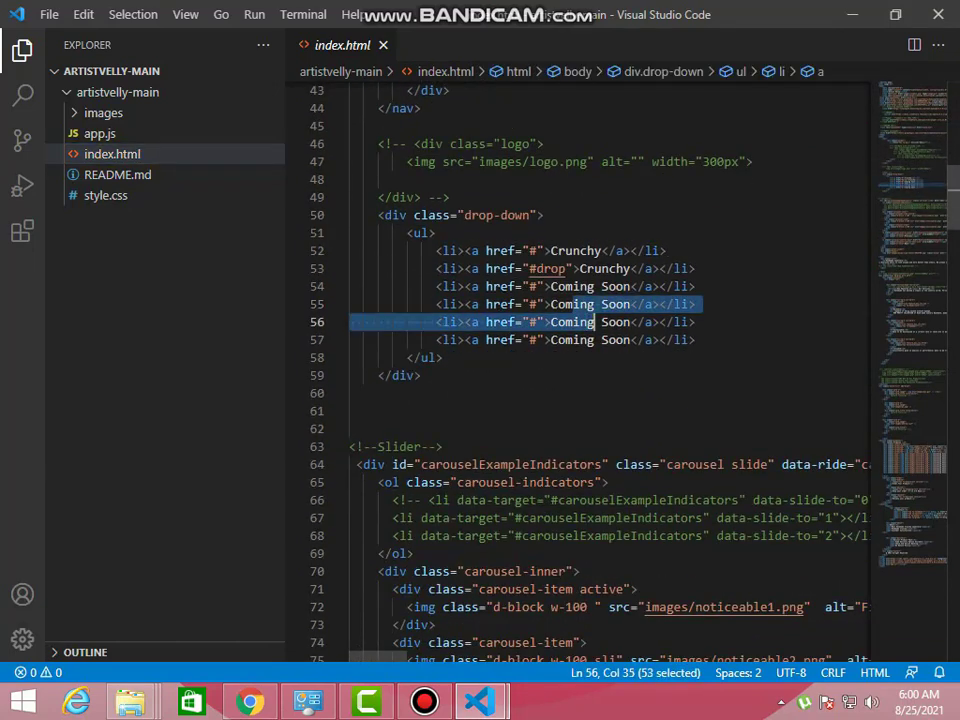
scroll(600, 370, down, 2)
scroll(600, 370, down, 11)
scroll(720, 300, down, 1)
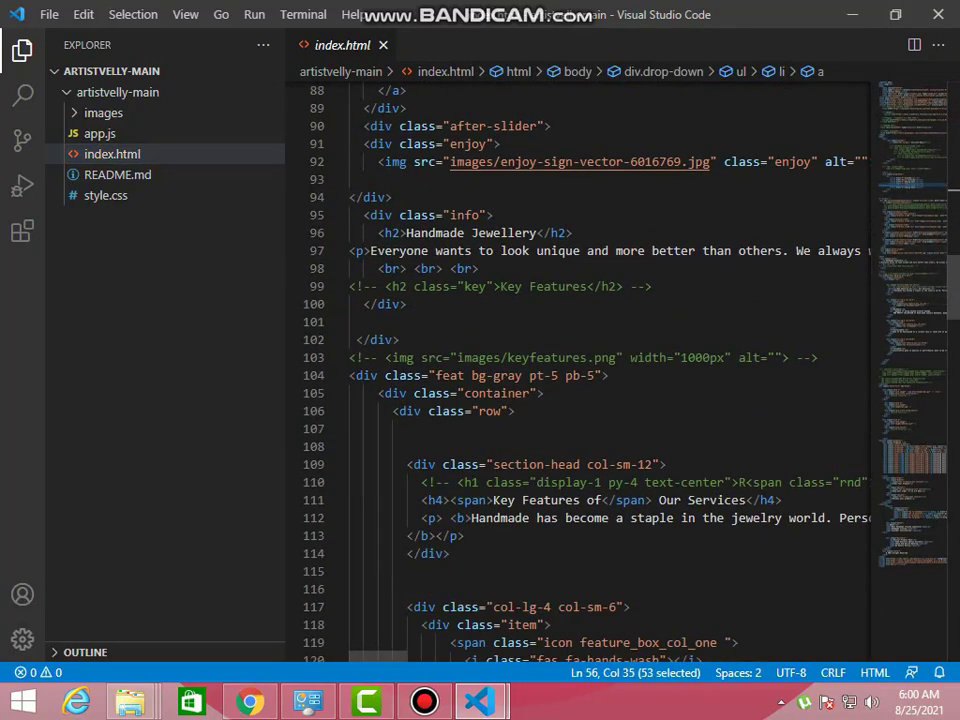
drag(717, 277, 746, 277)
scroll(600, 370, up, 13)
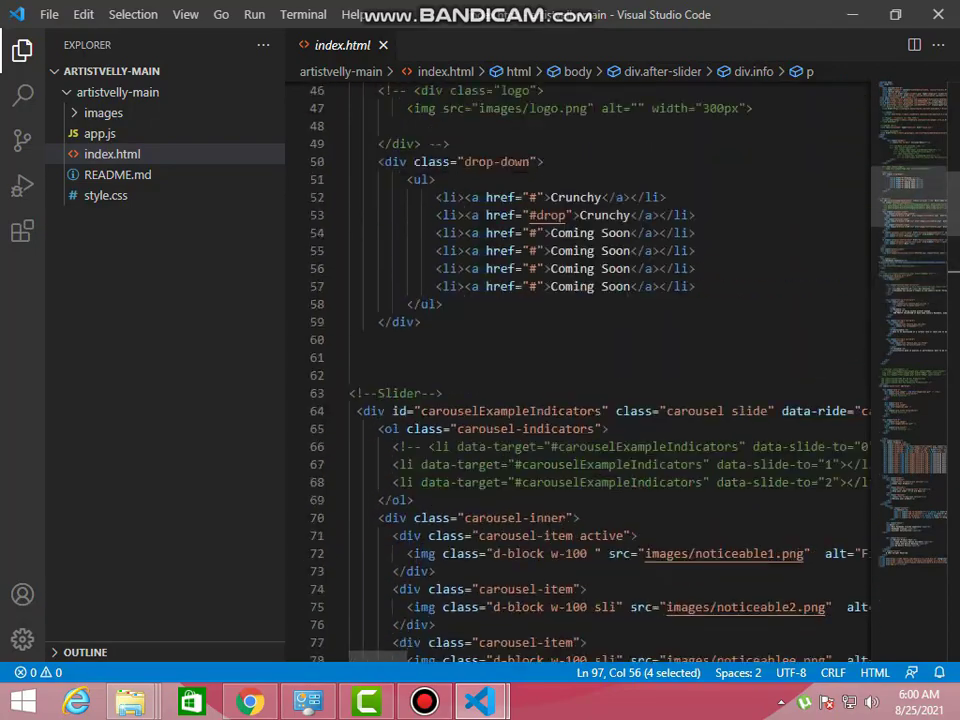
click(249, 701)
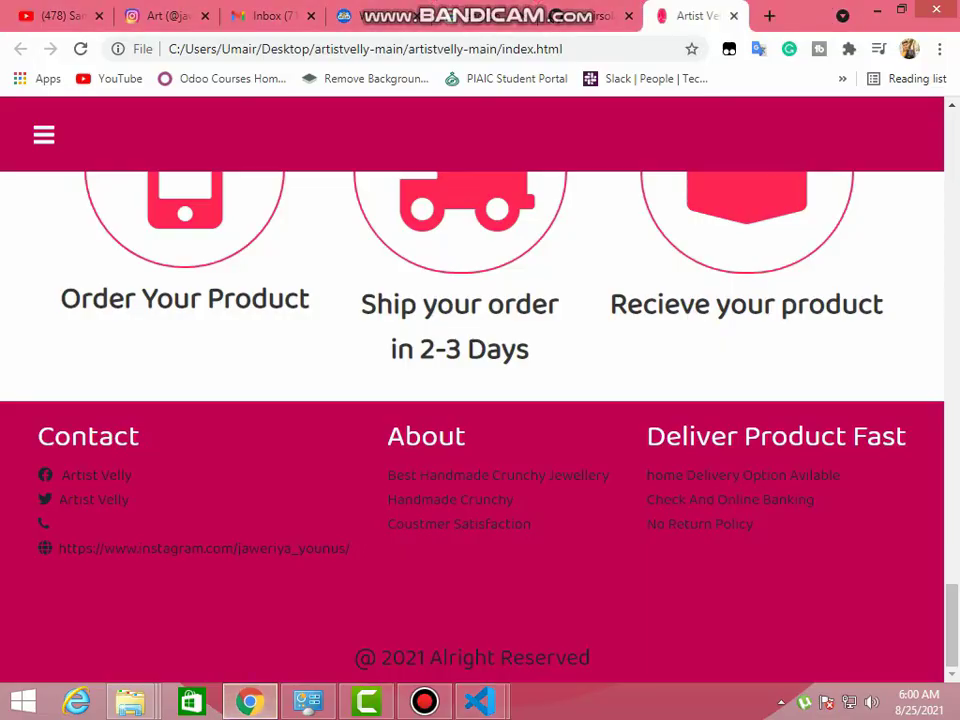
scroll(480, 400, up, 5)
scroll(480, 400, up, 5)
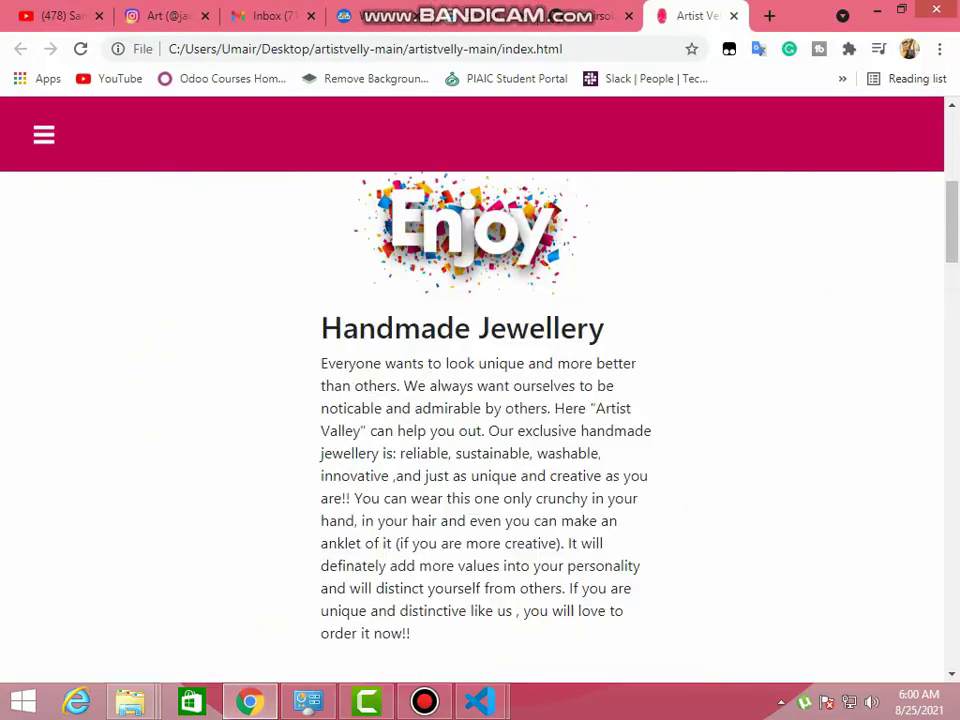
scroll(480, 400, up, 5)
scroll(480, 400, down, 3)
scroll(480, 400, down, 5)
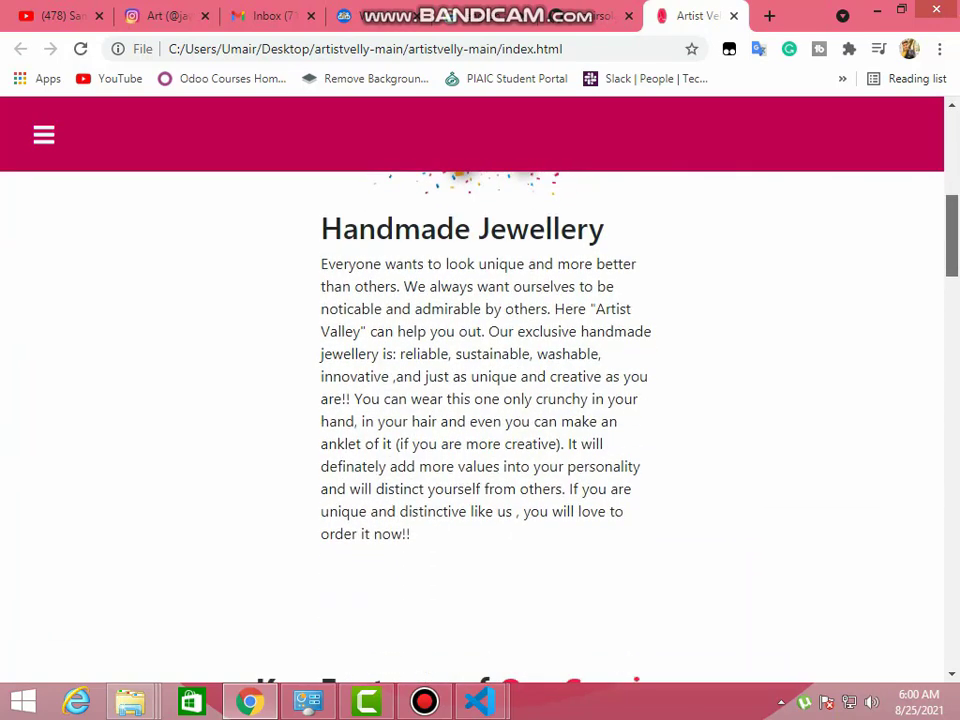
scroll(480, 400, up, 2)
scroll(480, 400, down, 1)
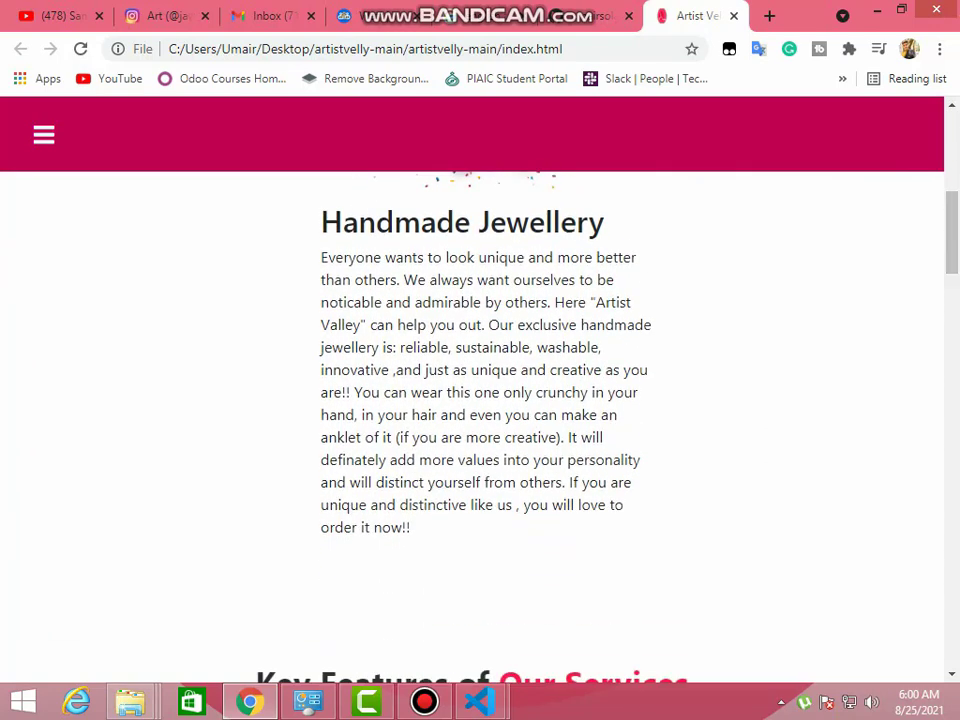
drag(321, 222, 604, 222)
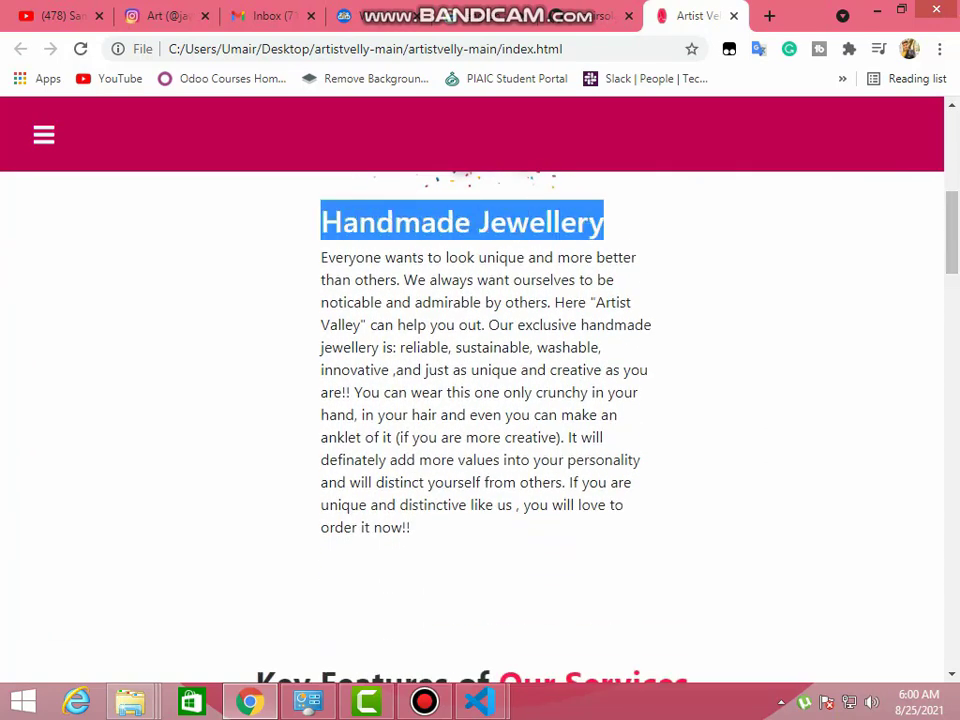
click(480, 702)
Replace 'Handmade' with 'Gold' in the index.html jewellery heading.
click(585, 580)
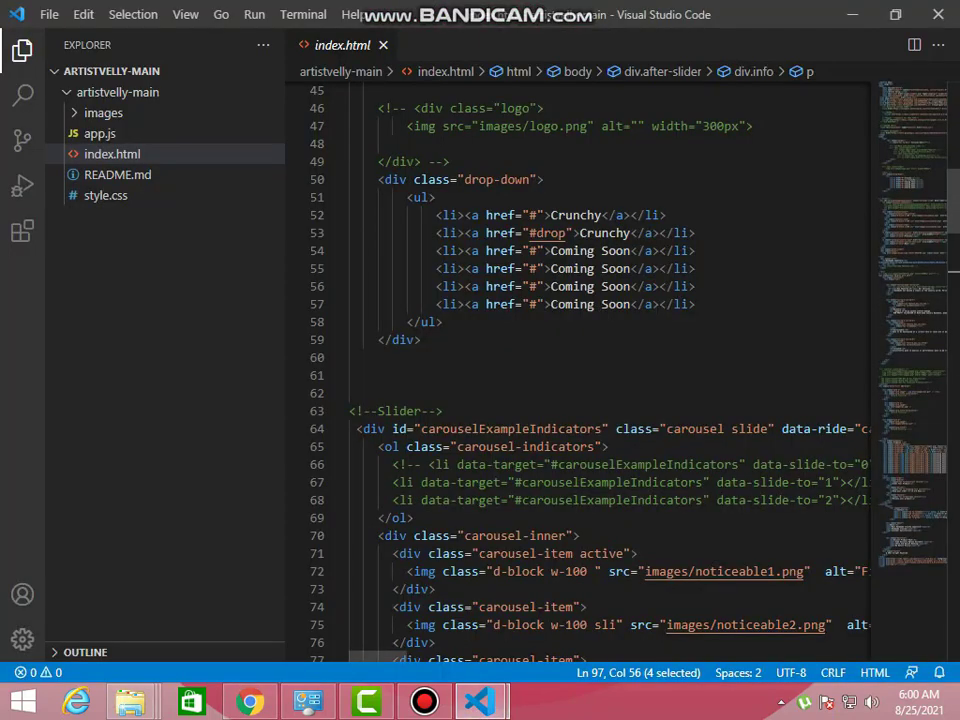
scroll(580, 360, down, 1)
scroll(580, 360, down, 5)
scroll(580, 360, down, 5)
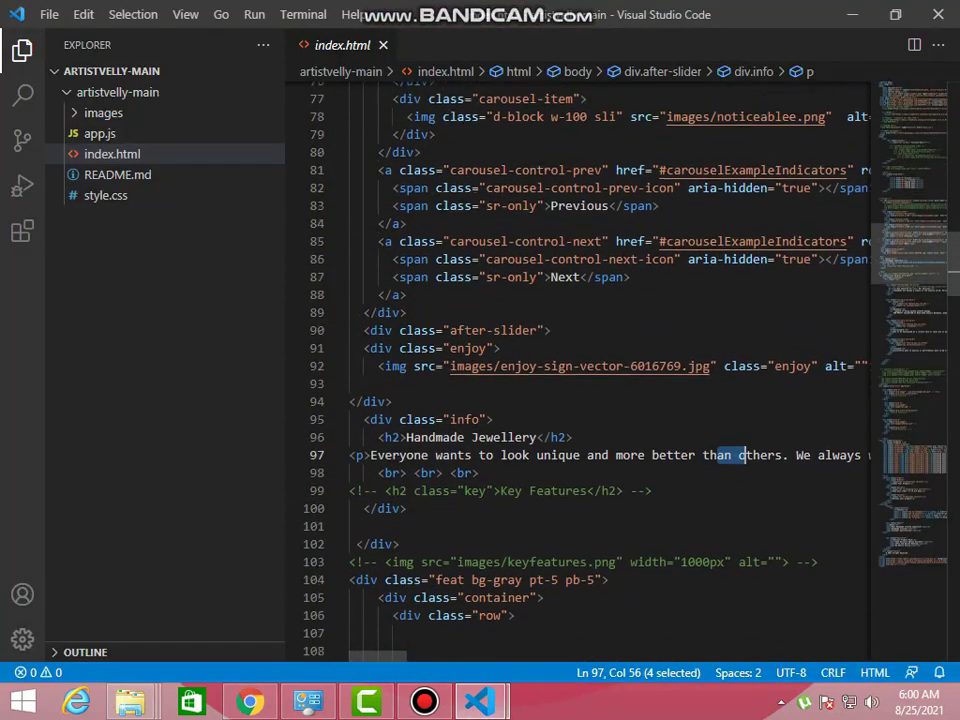
drag(536, 428, 407, 428)
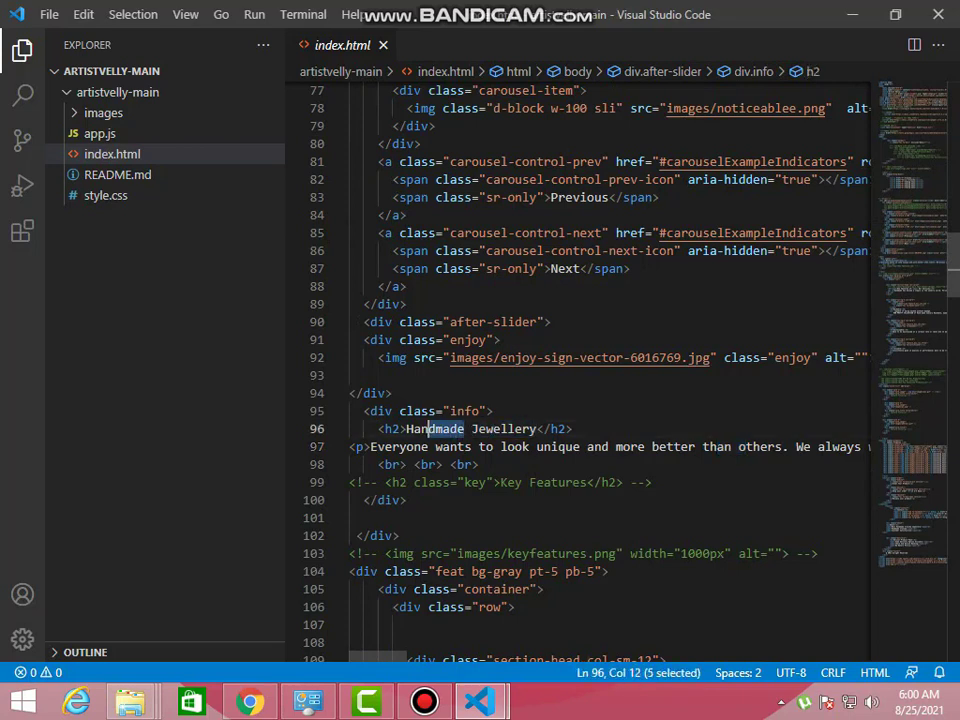
key(BackSpace)
key(BackSpace)
text(G)
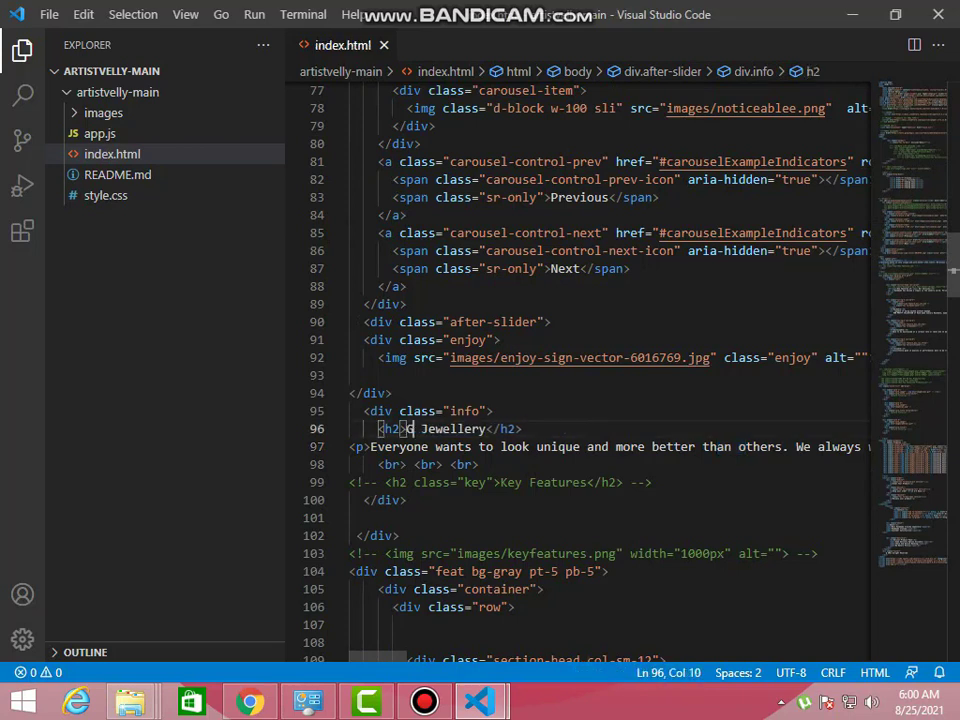
text(old)
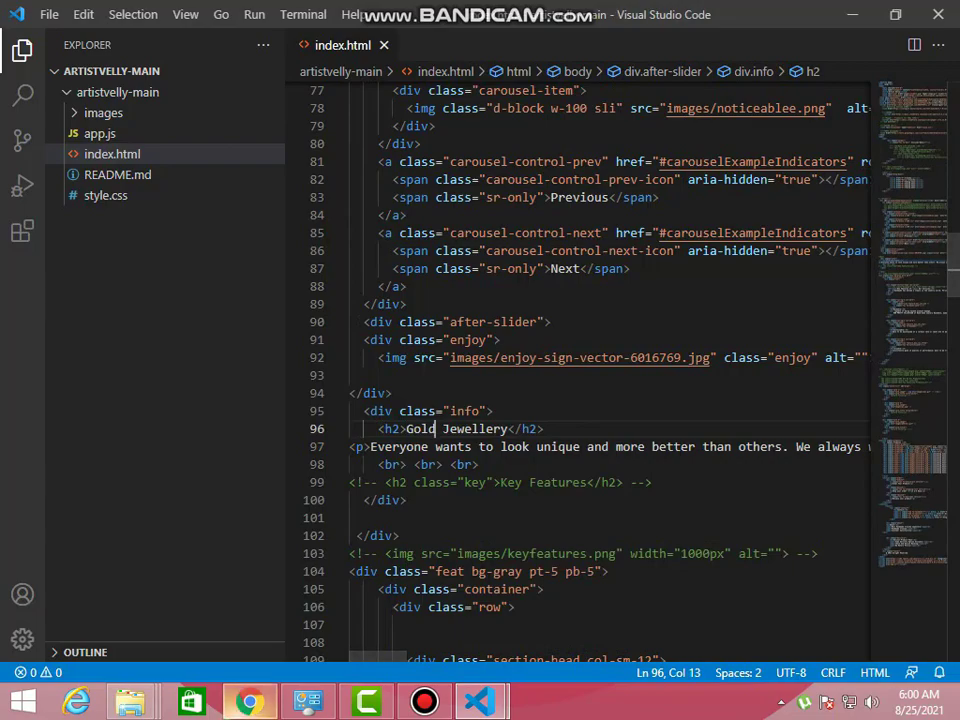
Reload the page in Chrome to confirm the 'Gold Jewellery' heading, then return to VS Code.
click(250, 702)
click(185, 527)
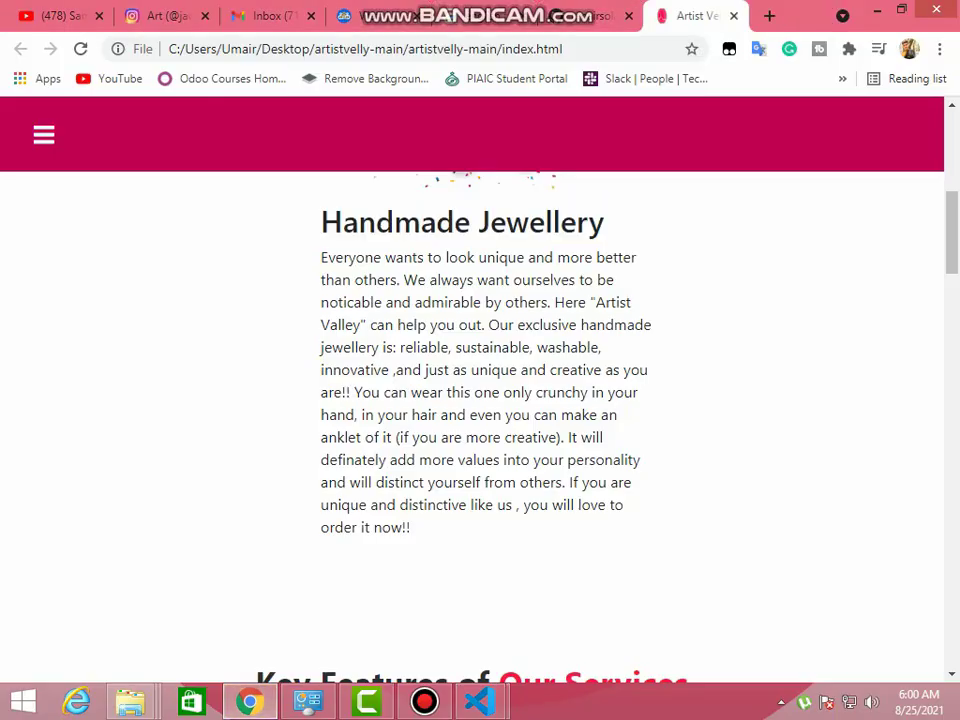
key(ctrl+r)
key(ctrl+r)
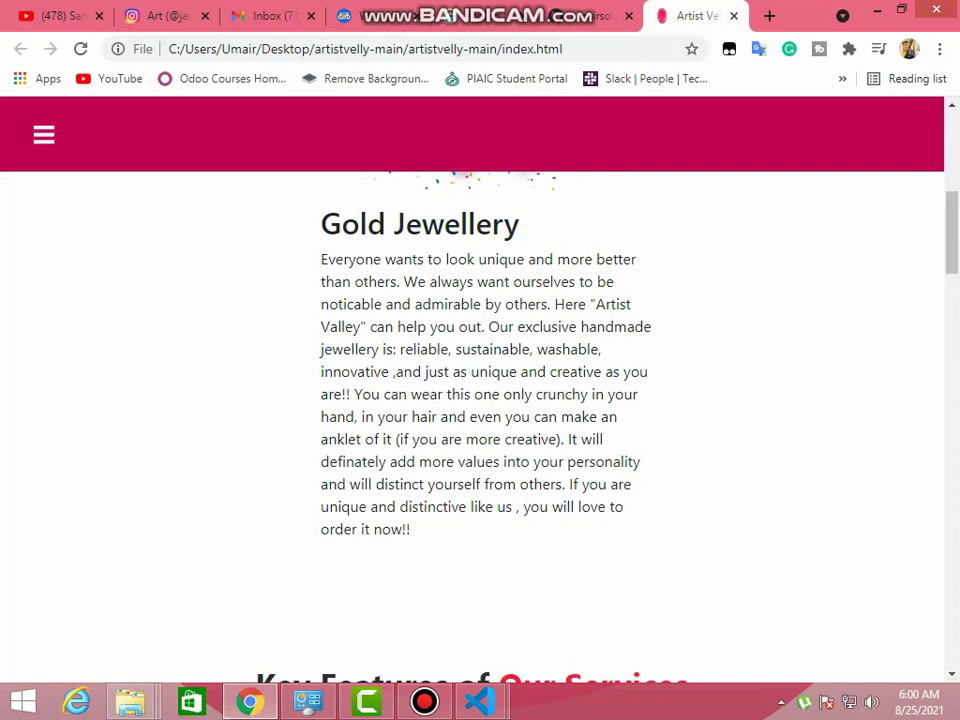
click(587, 585)
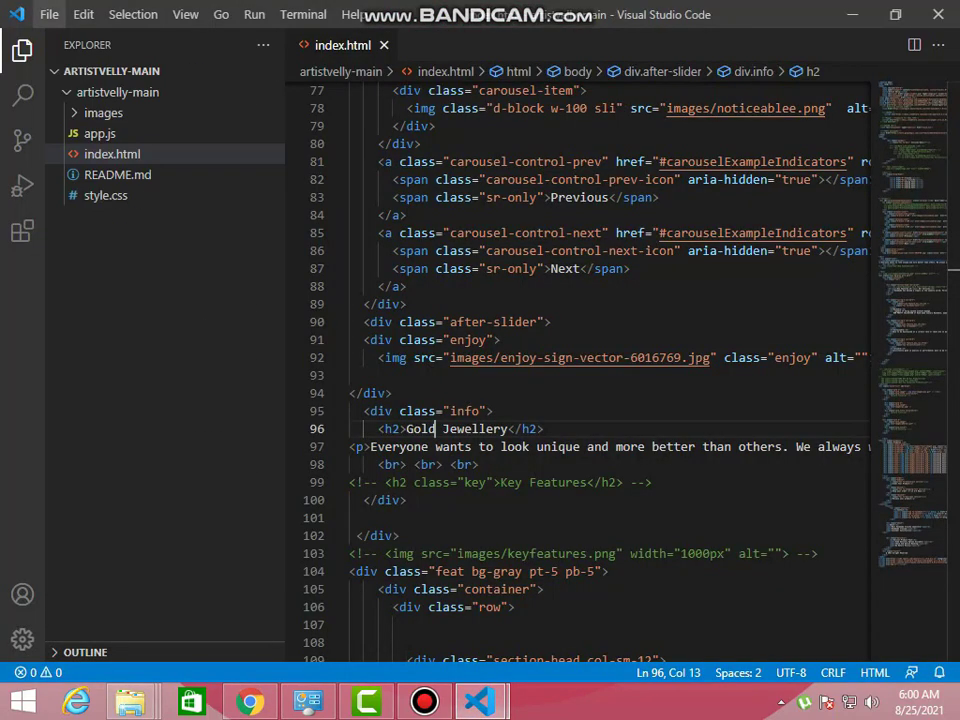
Look over the edited 'Gold Jewellery' heading in index.html, then return to the Chrome preview.
click(49, 14)
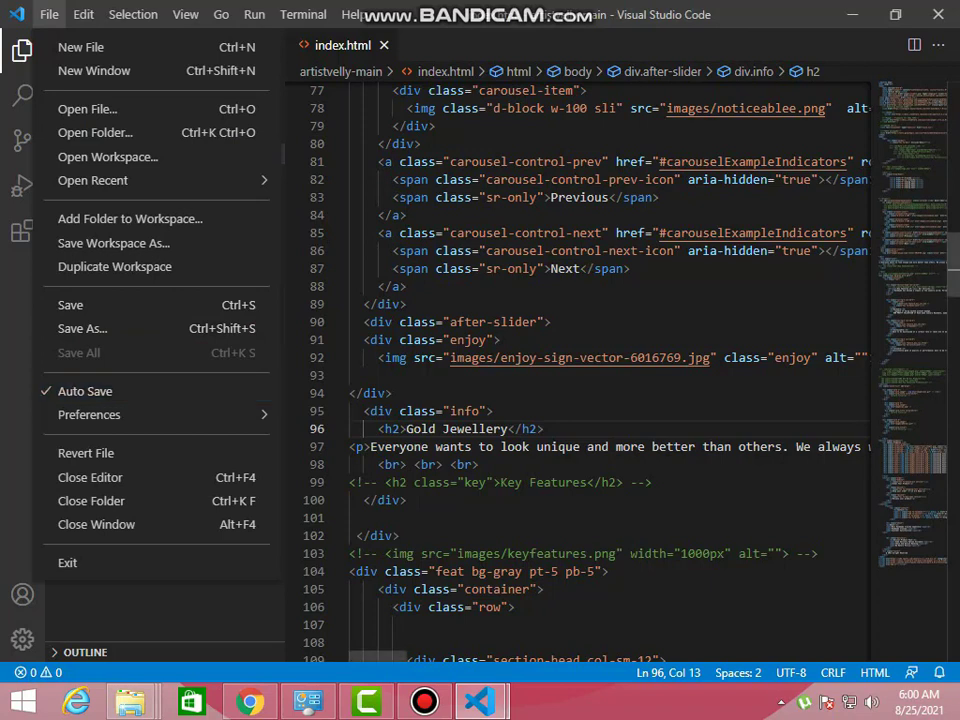
click(391, 393)
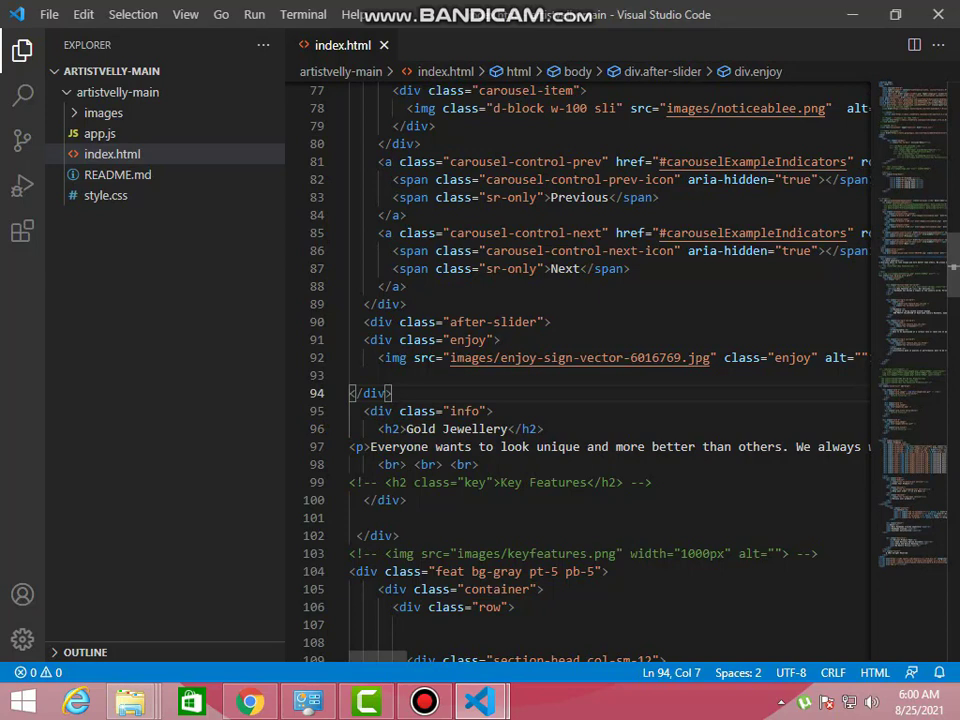
drag(414, 428, 428, 428)
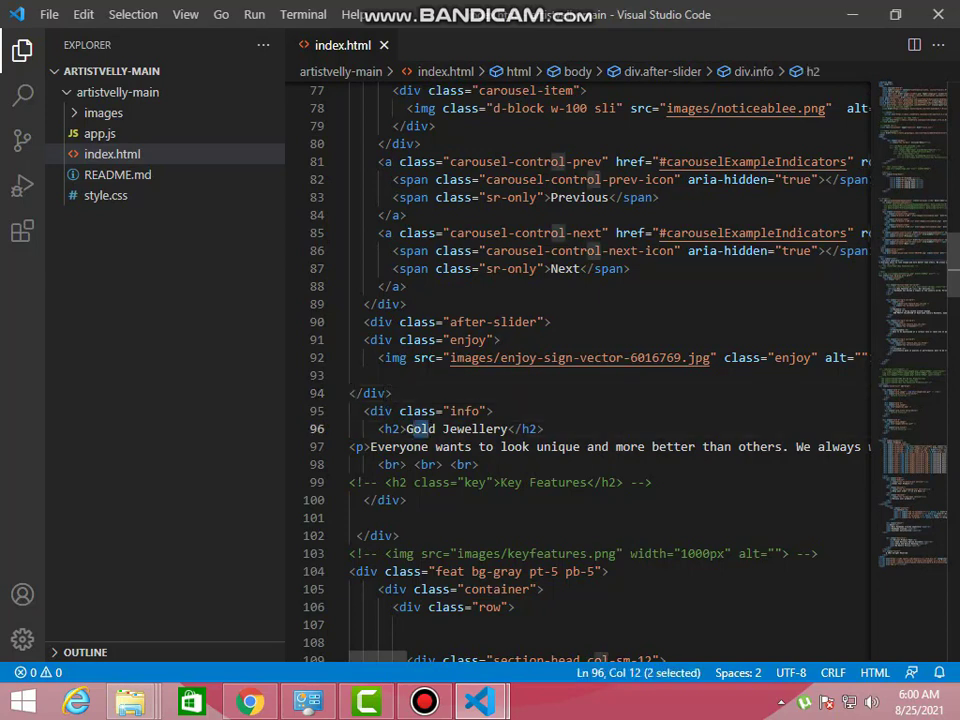
key(Down)
click(249, 702)
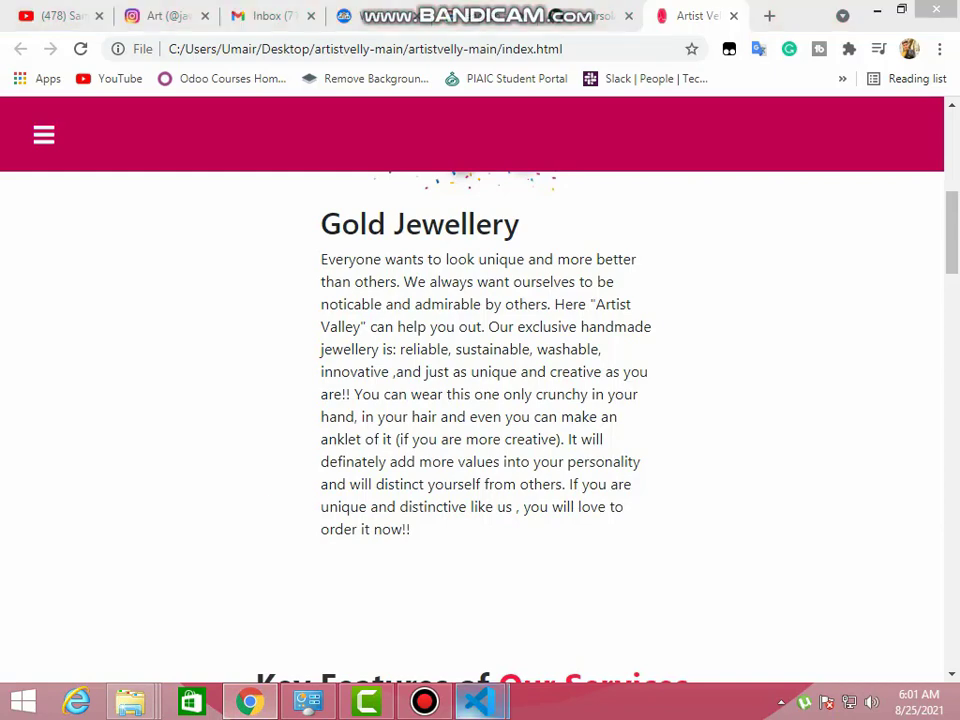
Delete the paragraph's first sentence so it begins 'We always want ourselves', and reload Chrome to confirm.
click(480, 702)
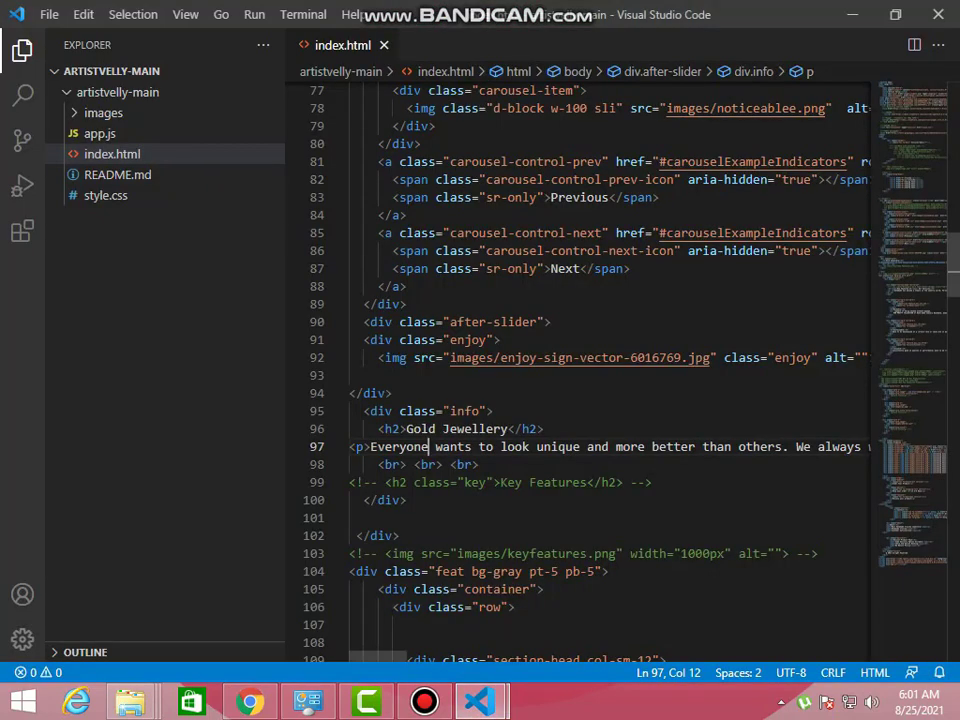
key(ctrl+a)
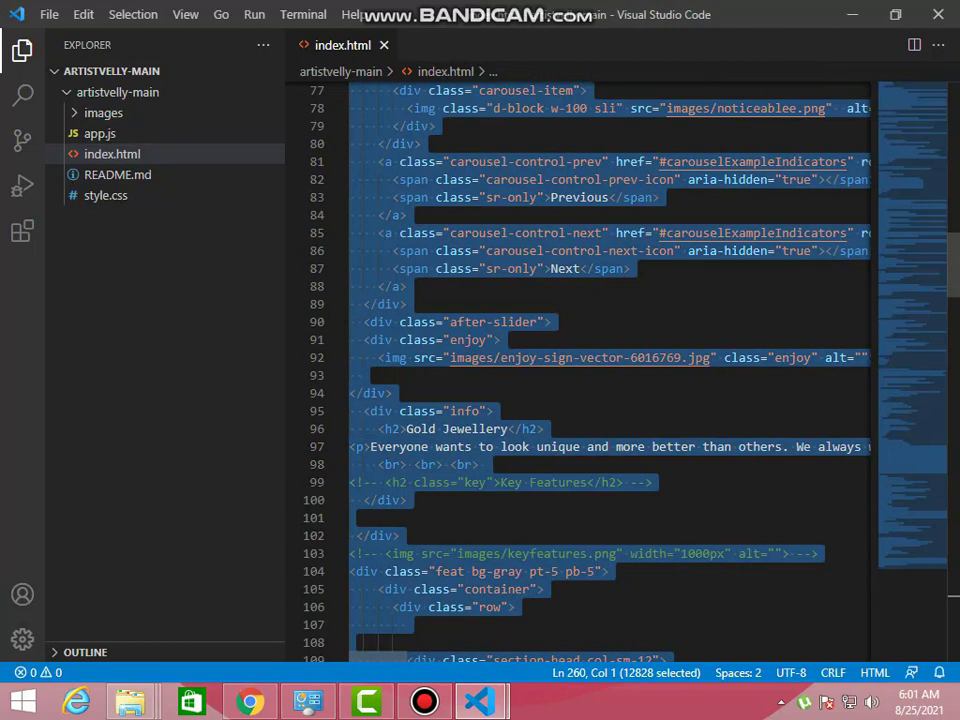
click(370, 446)
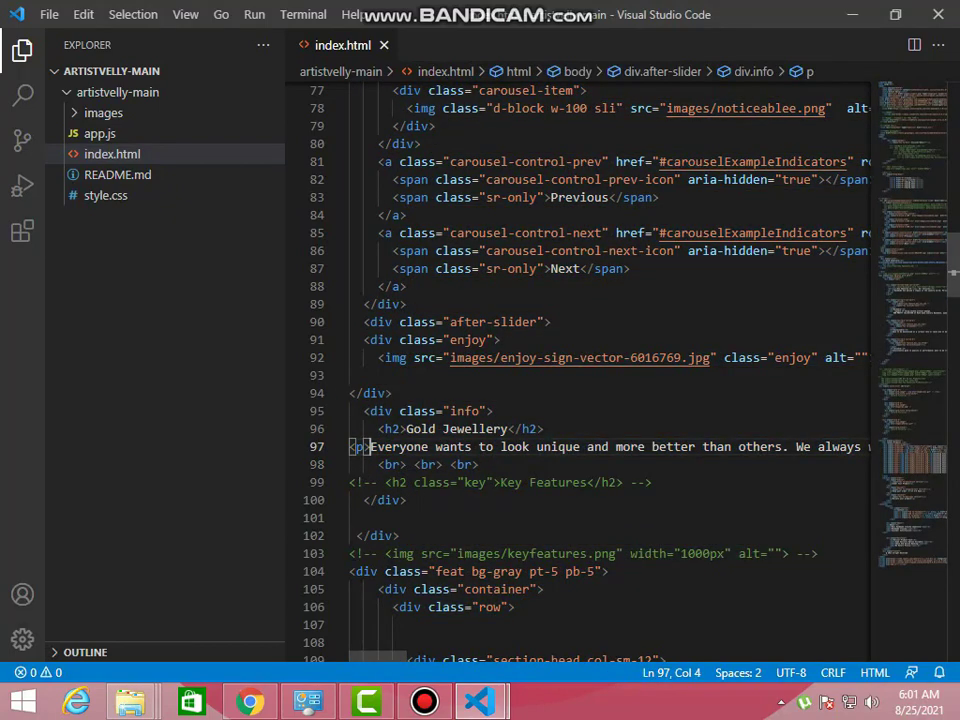
key(Delete)
key(Delete)
key(Delete)
key(Delete)
key(Delete)
key(Delete)
key(Delete)
key(Delete)
key(Delete)
key(Delete)
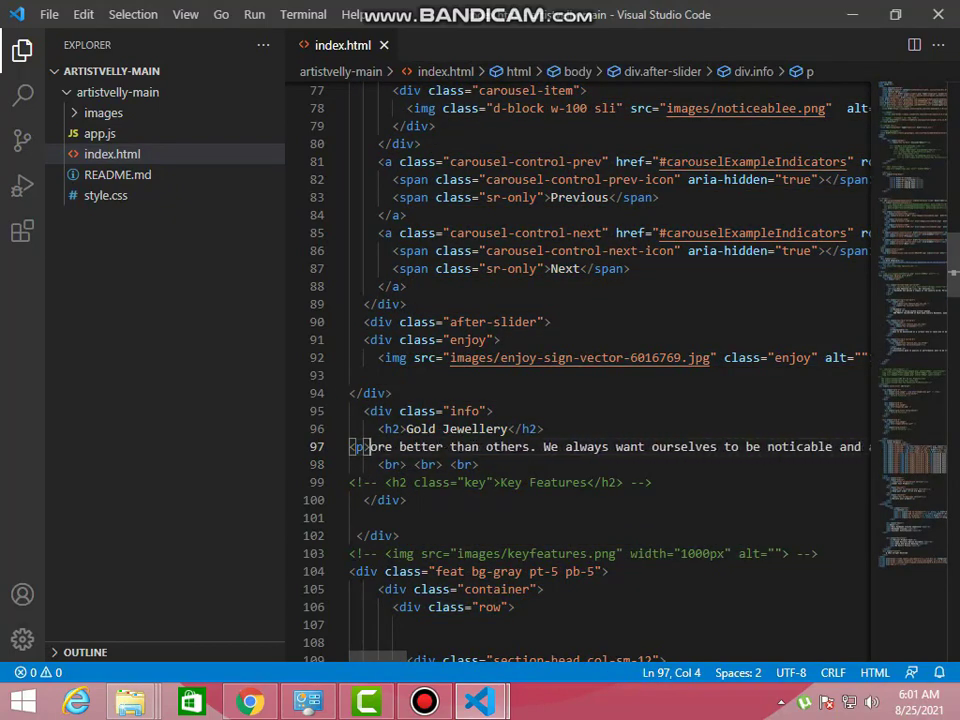
key(Delete)
key(Delete)
key(Delete)
key(Delete)
key(Delete)
key(Delete)
key(Delete)
key(Delete)
key(Delete)
key(Delete)
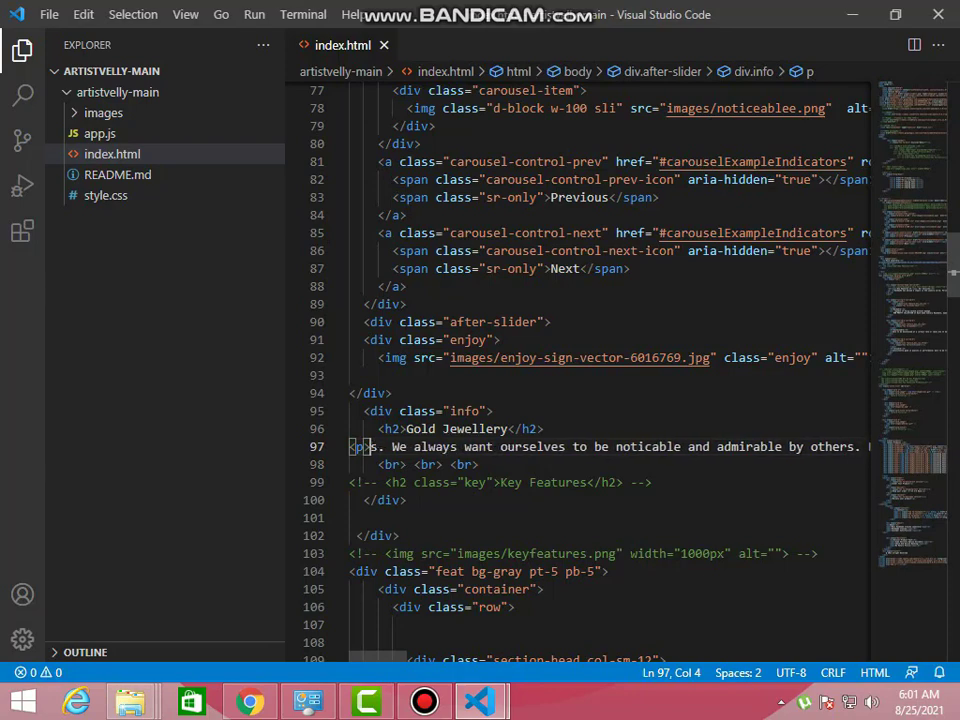
key(Delete)
key(Delete)
key(Delete)
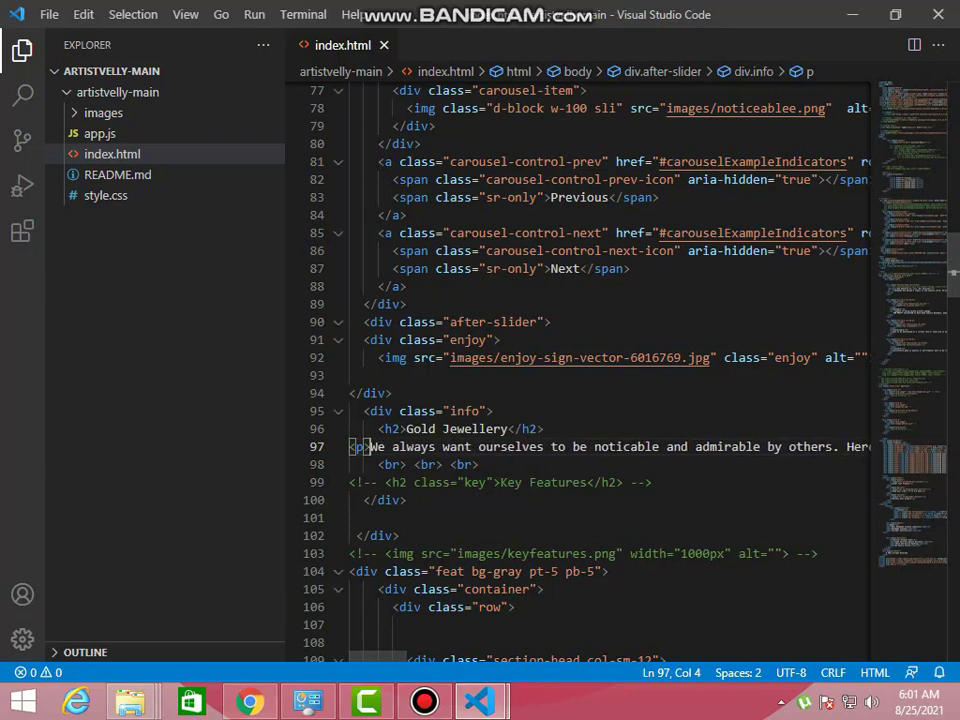
click(250, 702)
key(ctrl+r)
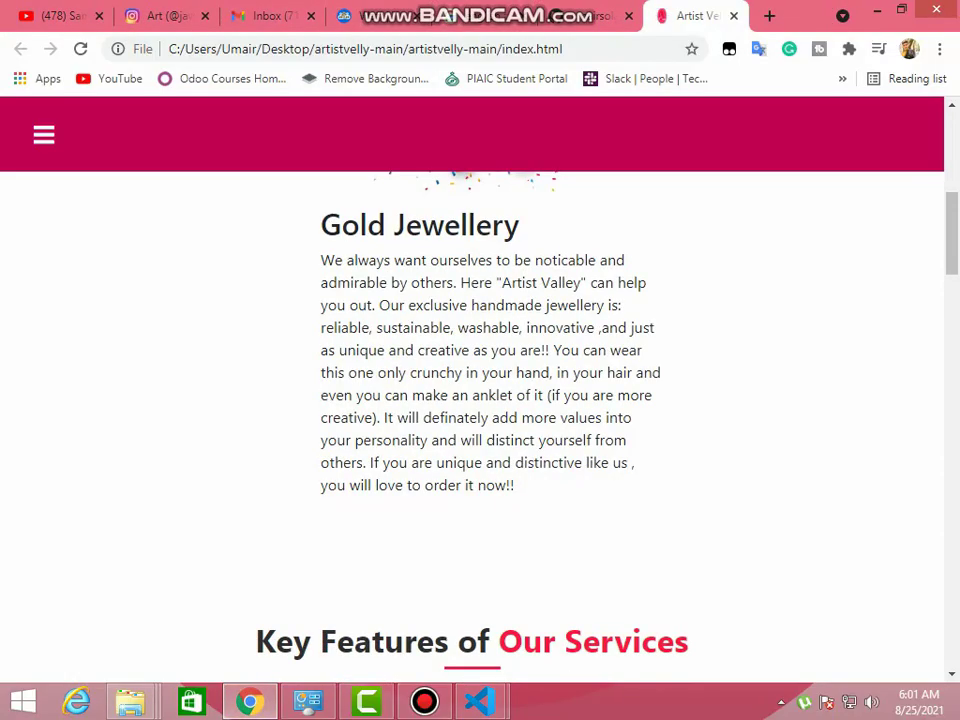
Undo the paragraph deletion and restore the 'Handmade Jewellery' heading, then reload Chrome to verify.
click(480, 702)
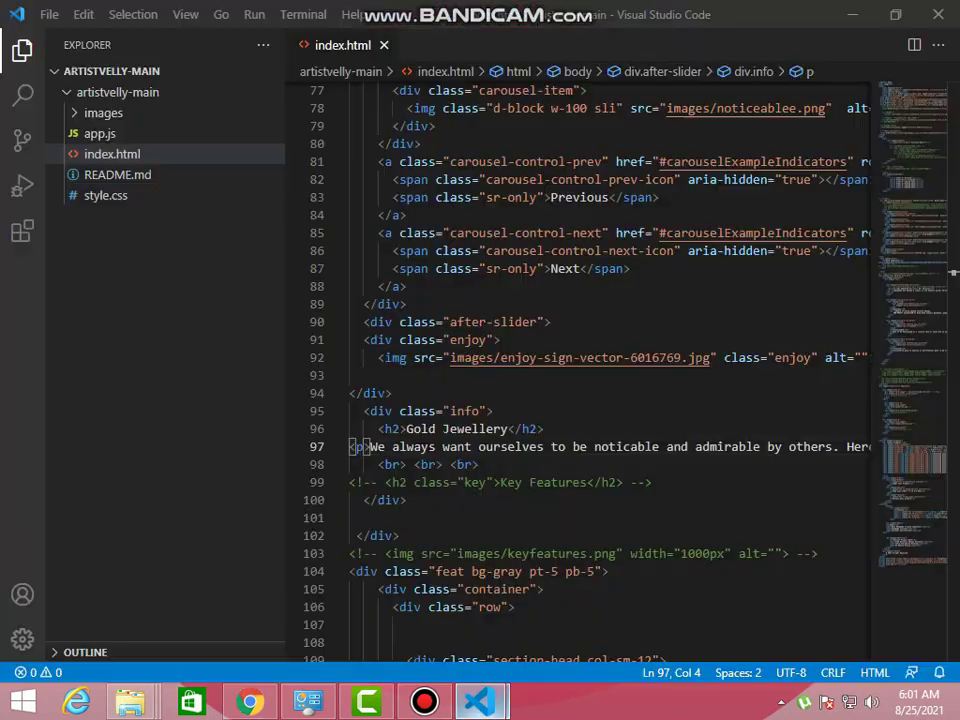
key(ctrl+z)
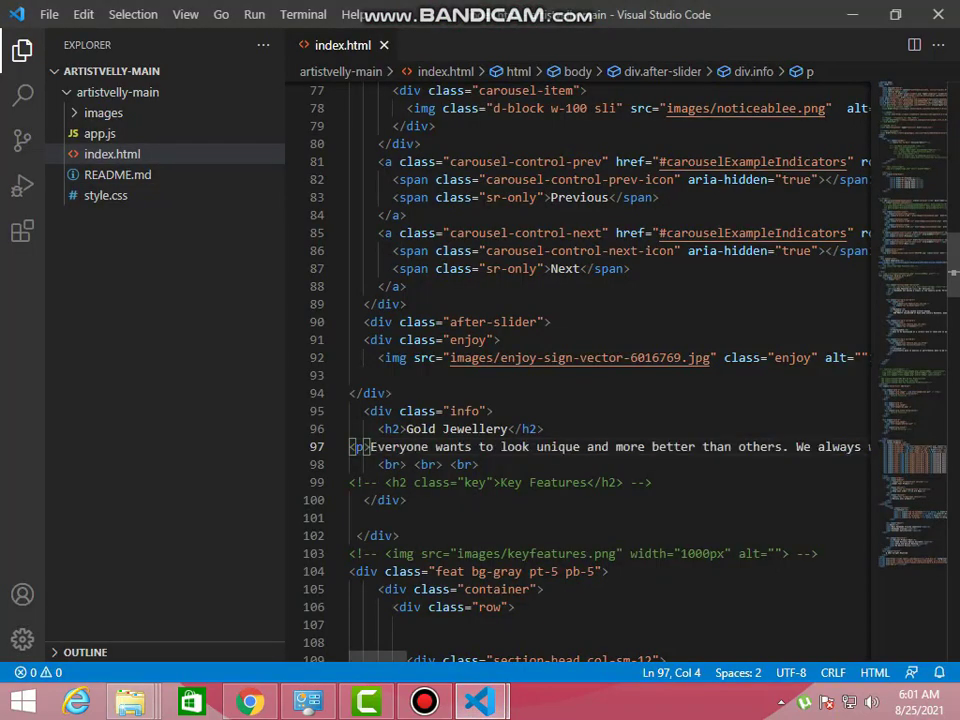
scroll(600, 370, up, 2)
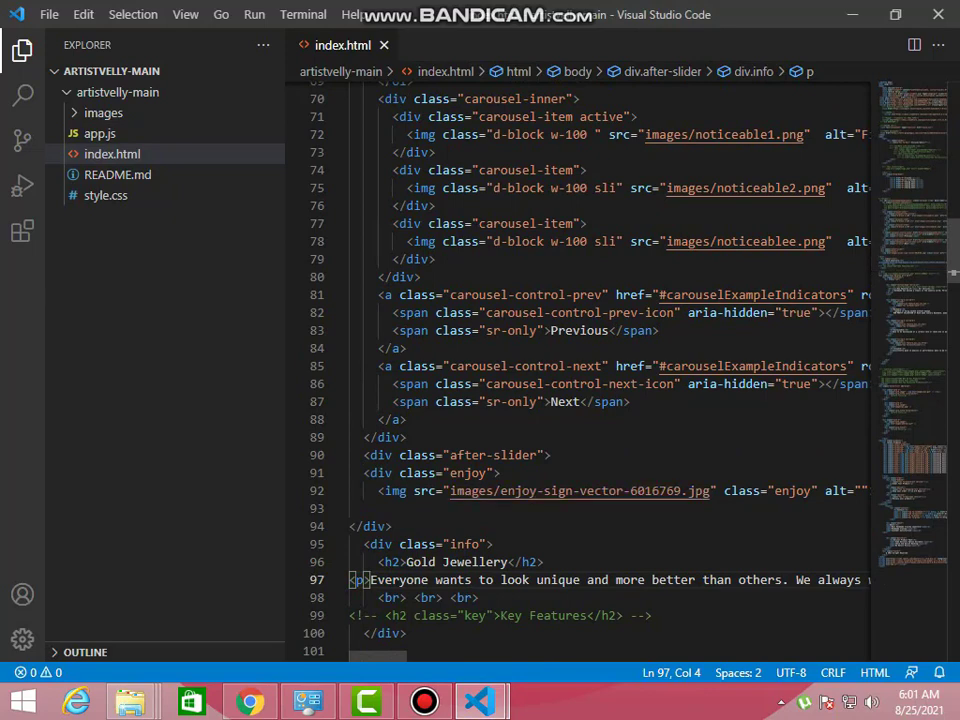
key(ctrl+z)
key(ctrl+z)
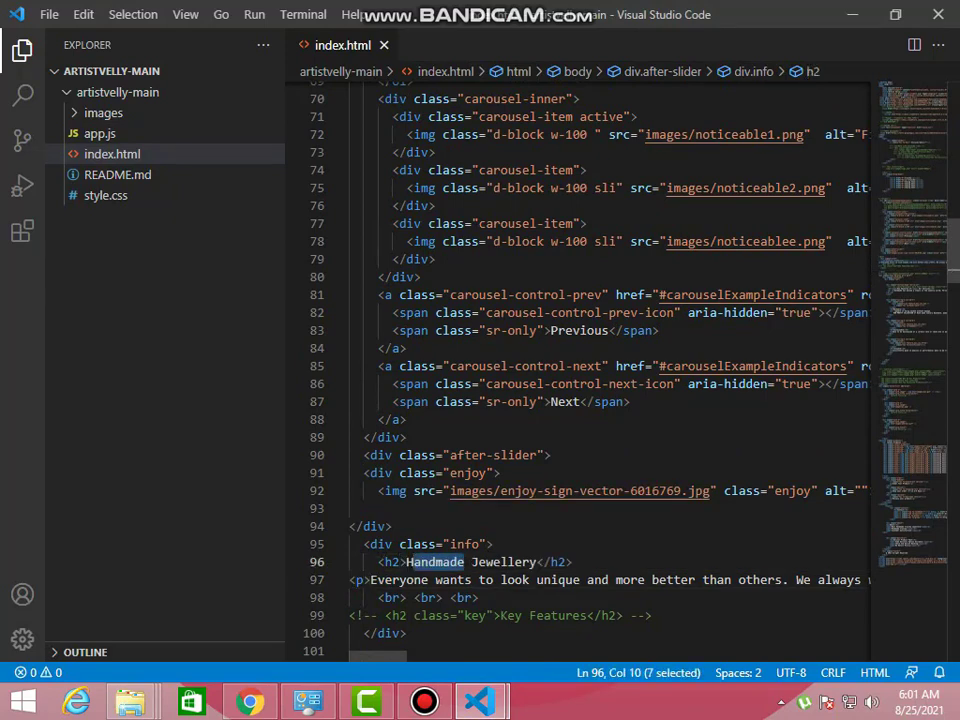
key(alt+Tab)
key(F5)
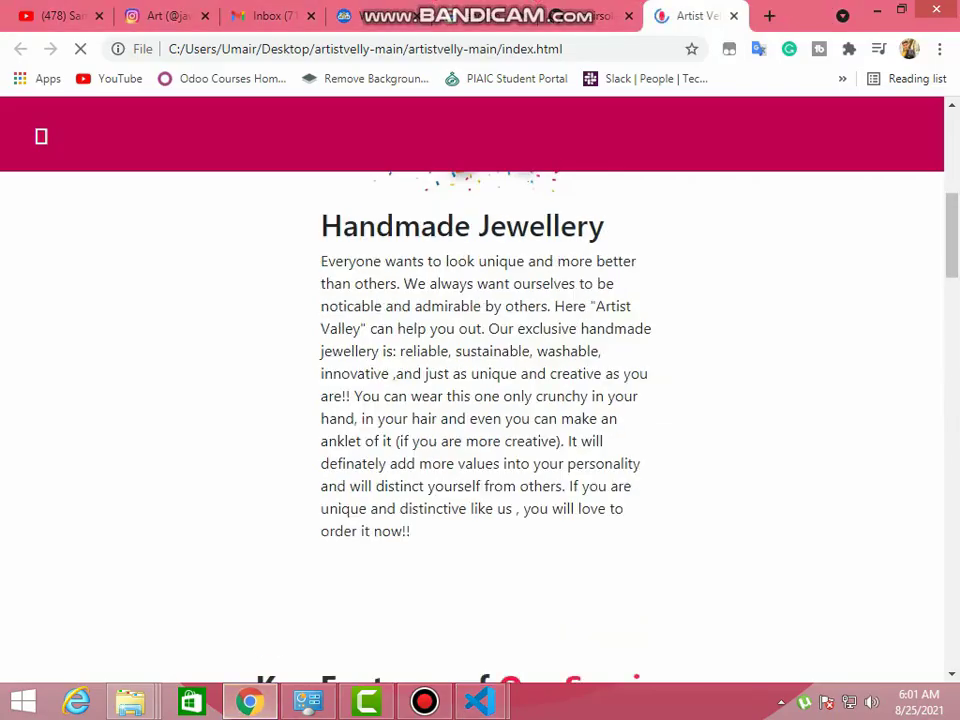
key(alt+Tab)
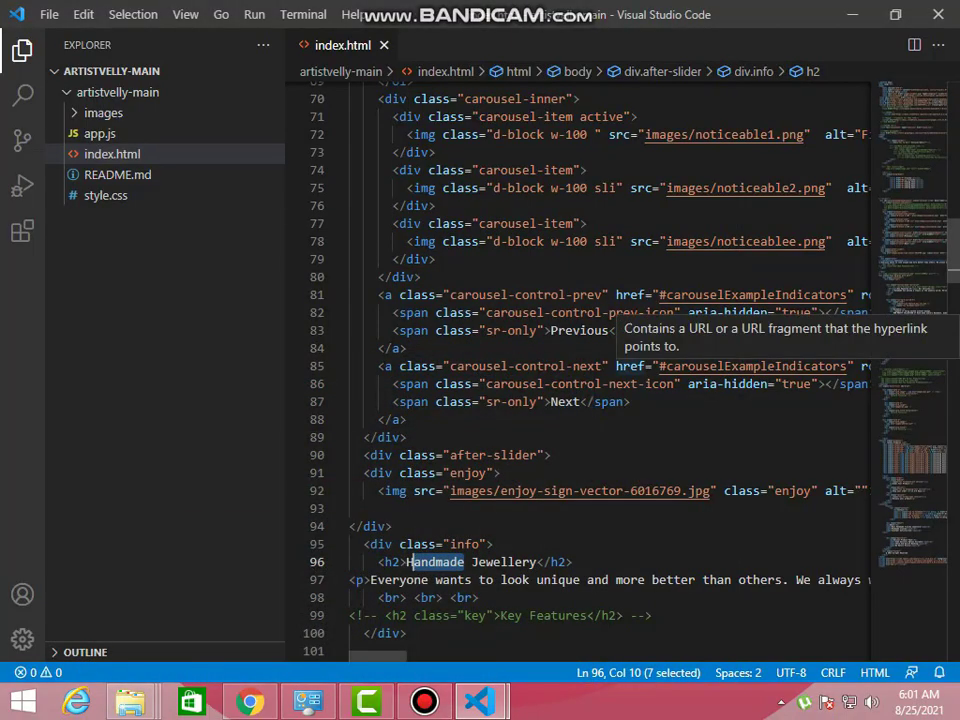
Scroll through the restored code in the editor and the reloaded page in Chrome.
scroll(610, 370, down, 7)
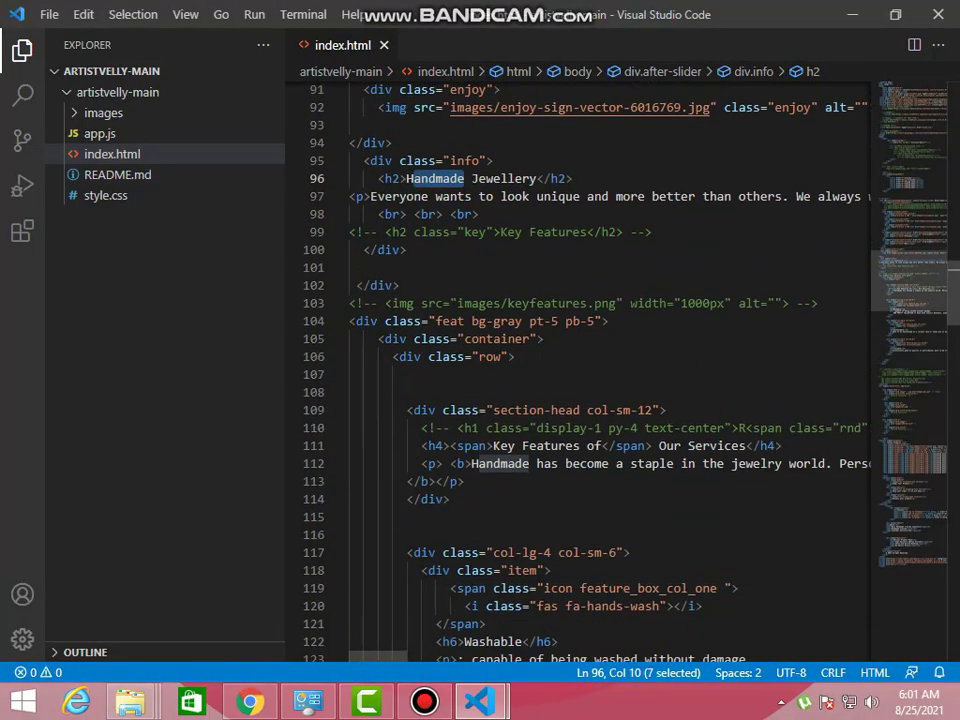
scroll(610, 370, down, 8)
scroll(610, 370, down, 2)
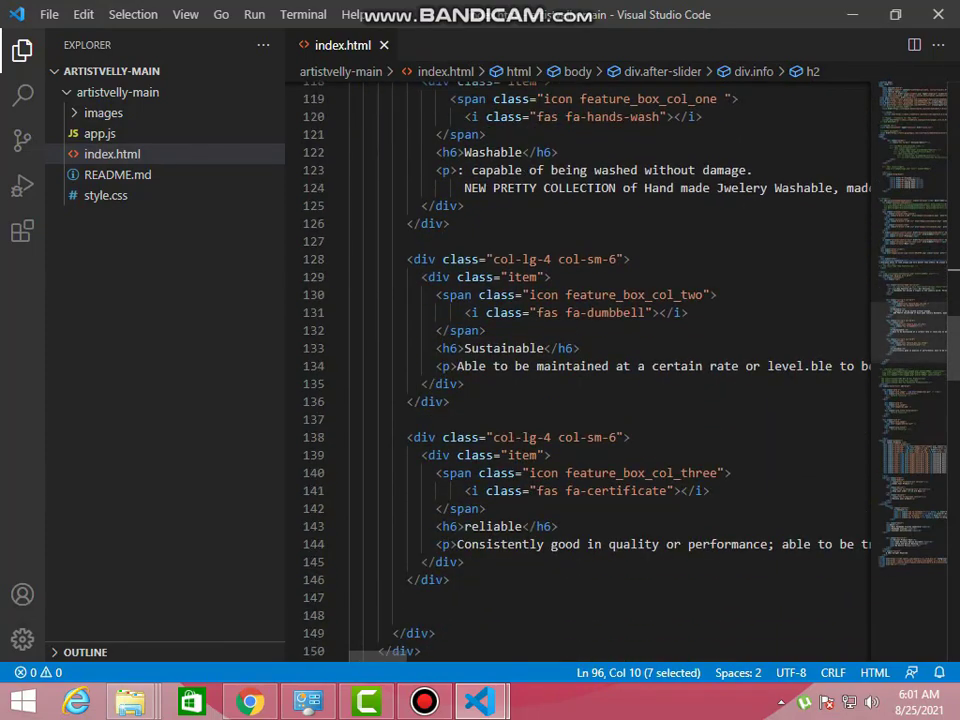
scroll(610, 370, down, 9)
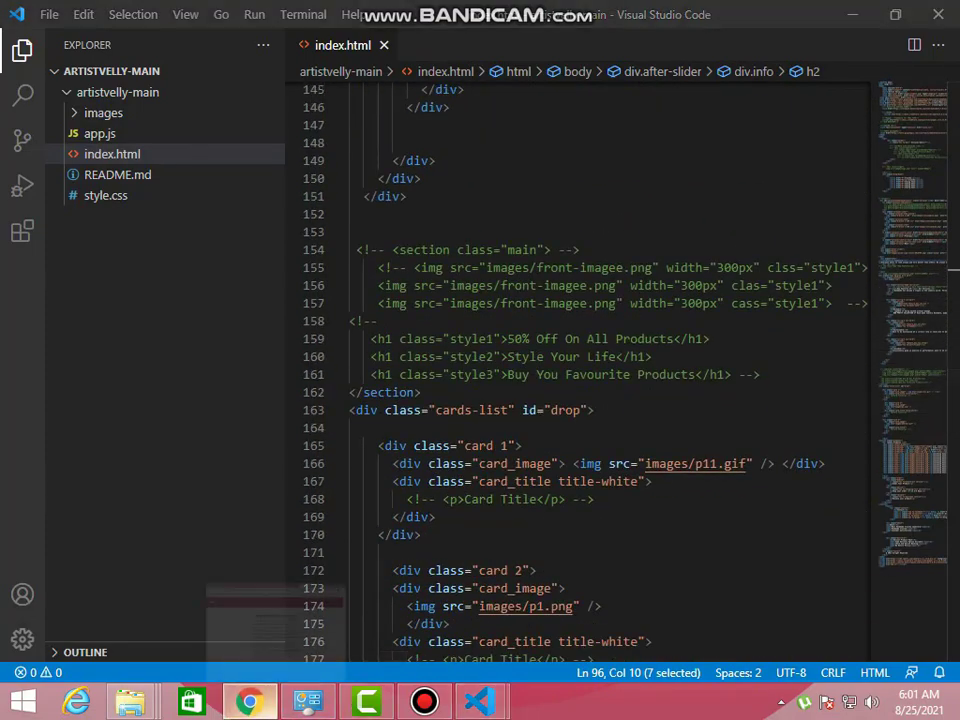
click(250, 700)
scroll(480, 420, down, 5)
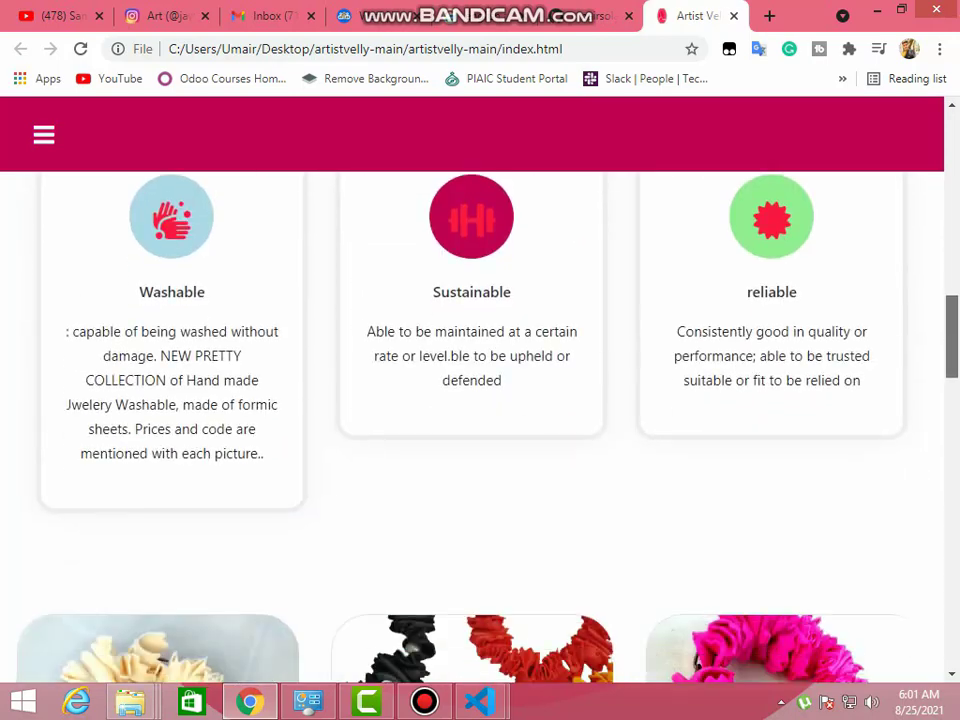
scroll(480, 420, down, 5)
scroll(480, 420, down, 4)
Minimize VS Code, close File Explorer, and bring up Bandicam's window on its About page.
key(alt+Tab)
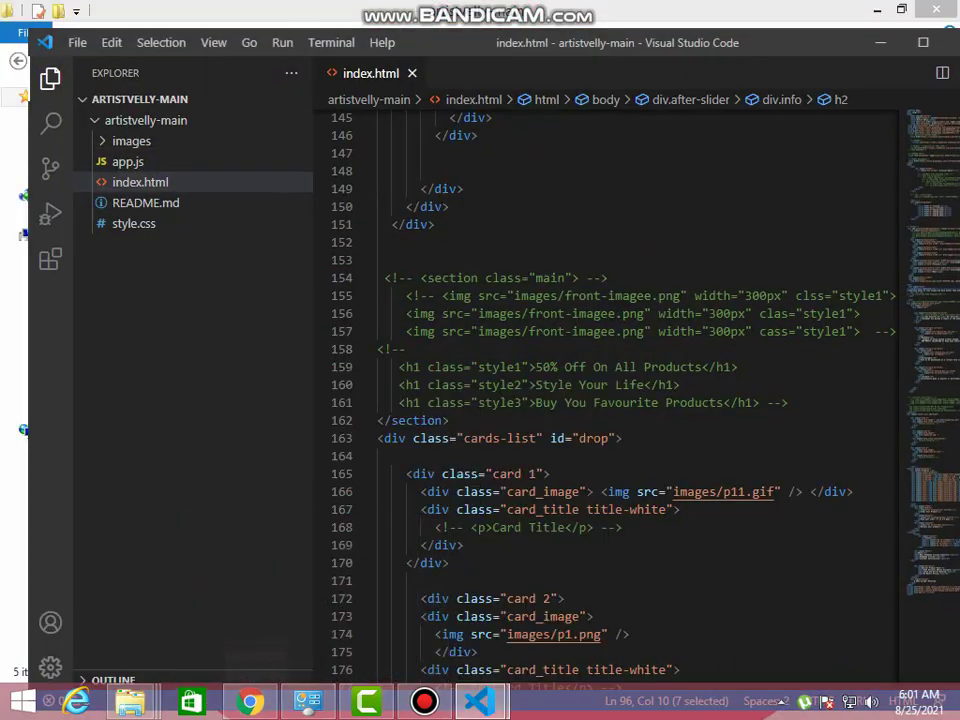
drag(600, 42, 700, 90)
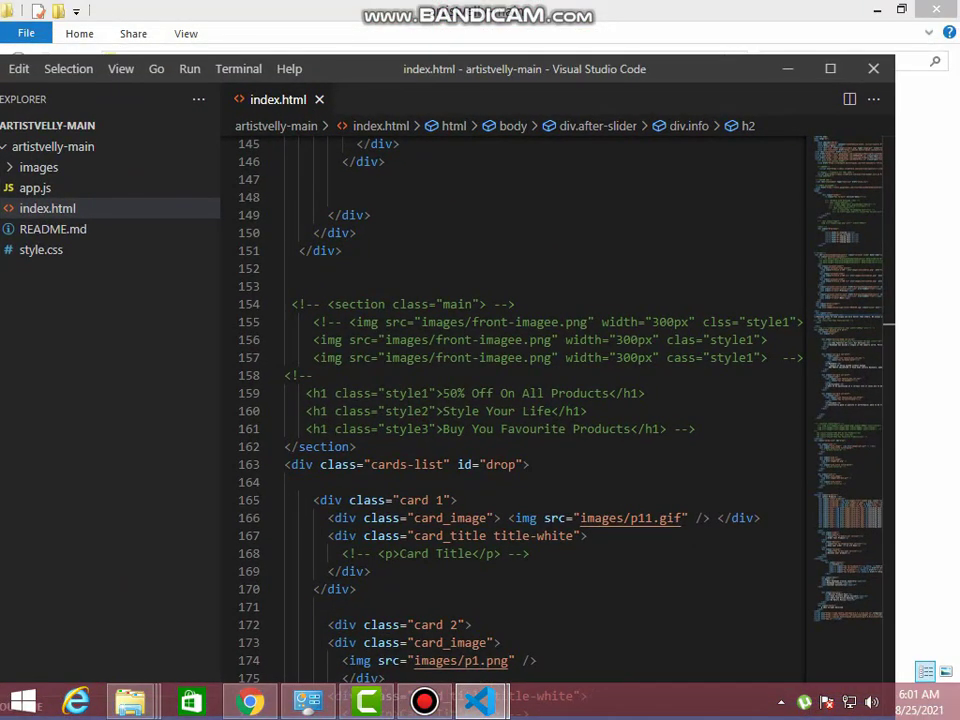
click(874, 96)
click(936, 9)
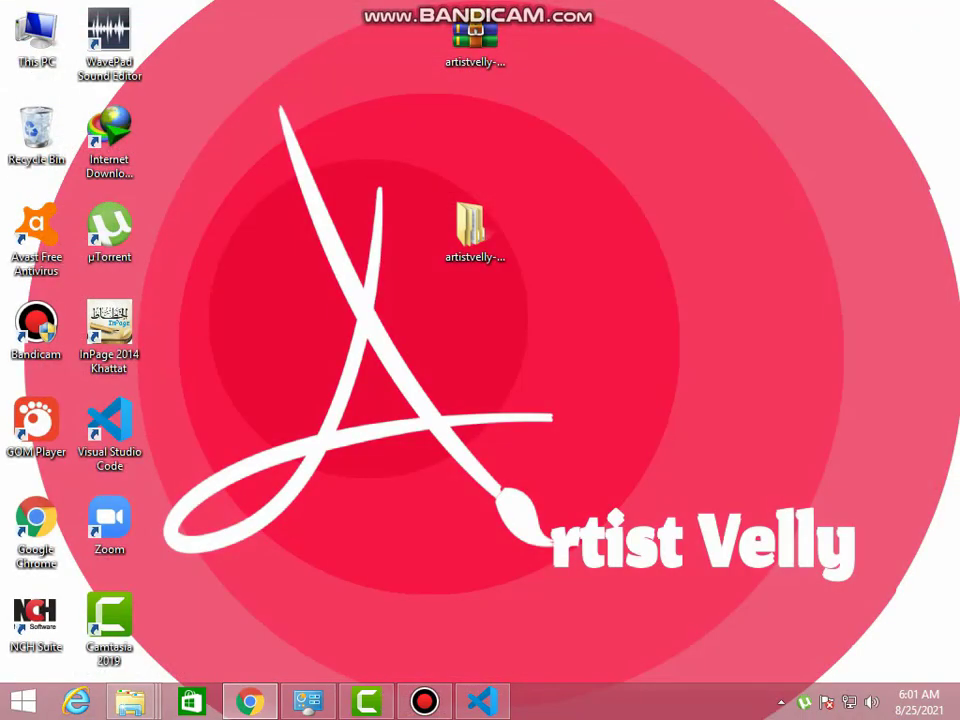
click(425, 702)
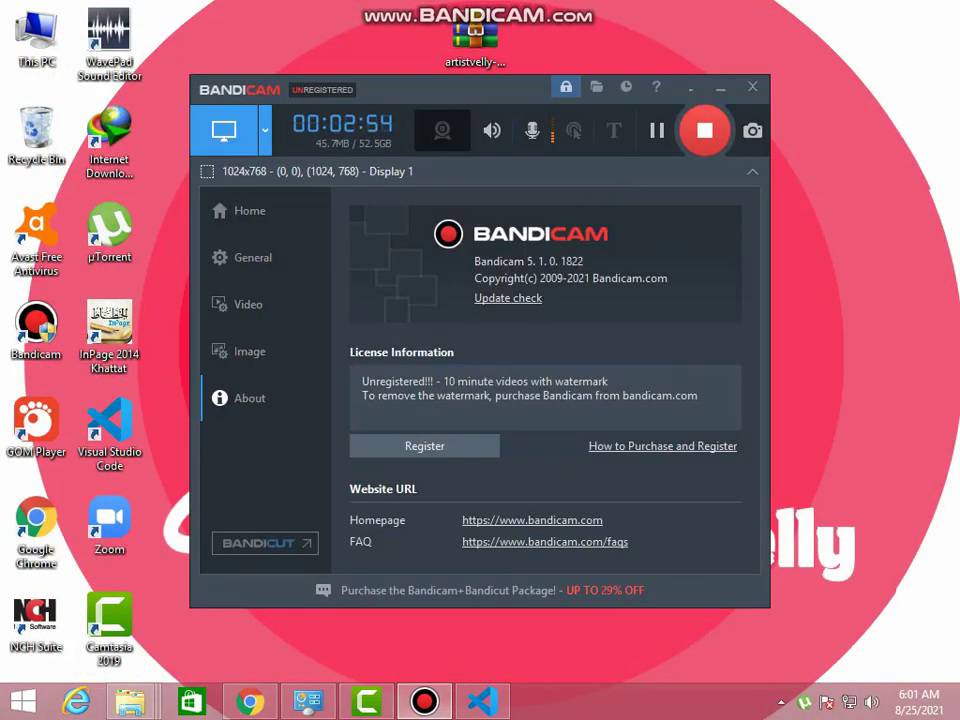